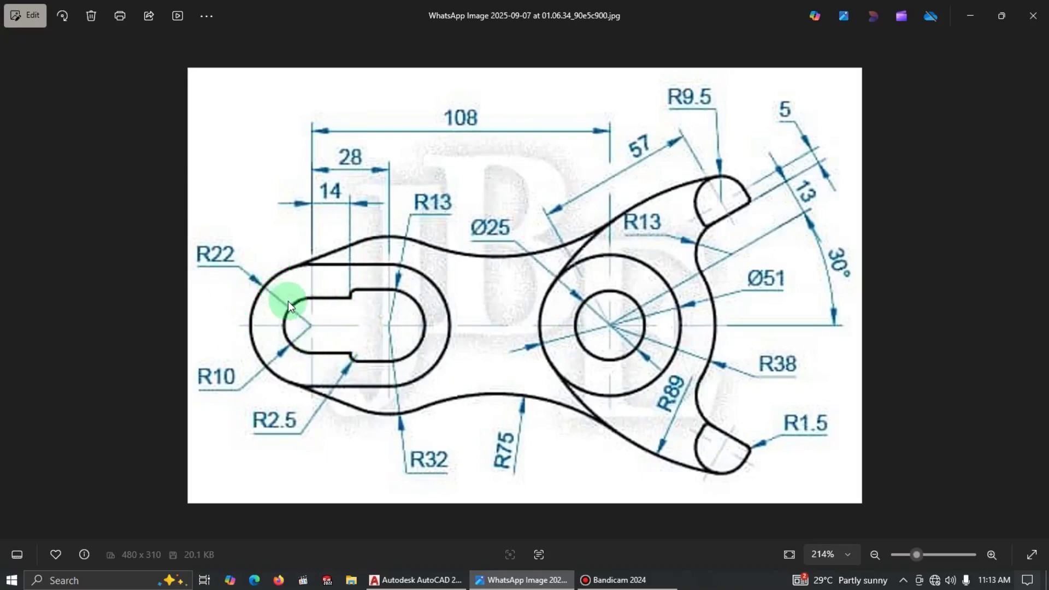
Step: Review the linkage reference drawing in Photos, then return to the blank AutoCAD Drawing3
{"action": "key", "text": "alt+Tab"}
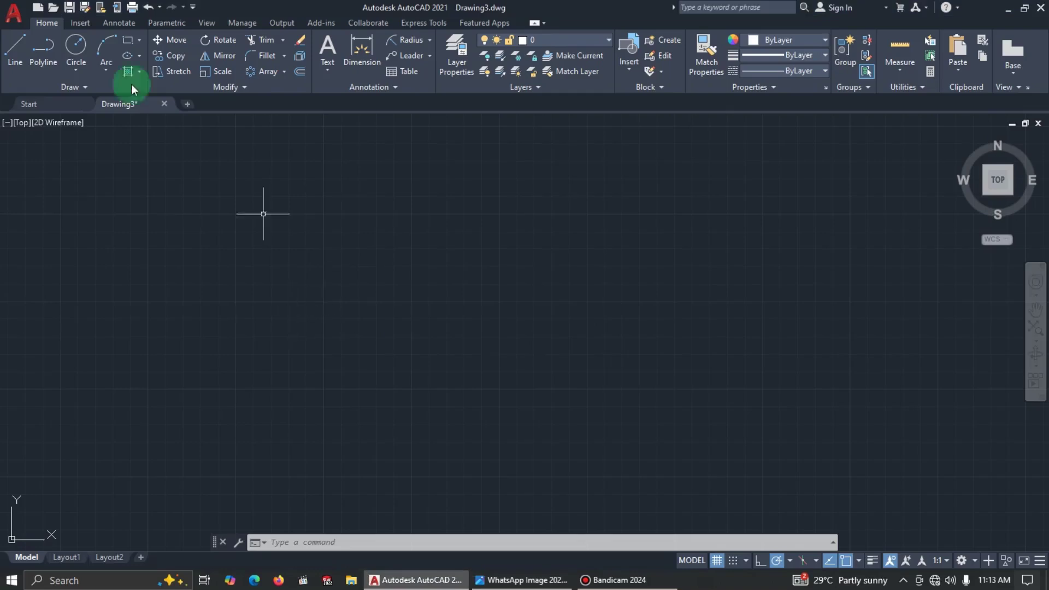
Step: Draw a radius-22 circle, checking its size against the reference drawing
{"action": "left_click", "coordinate": [74, 44]}
{"action": "left_click", "coordinate": [343, 300]}
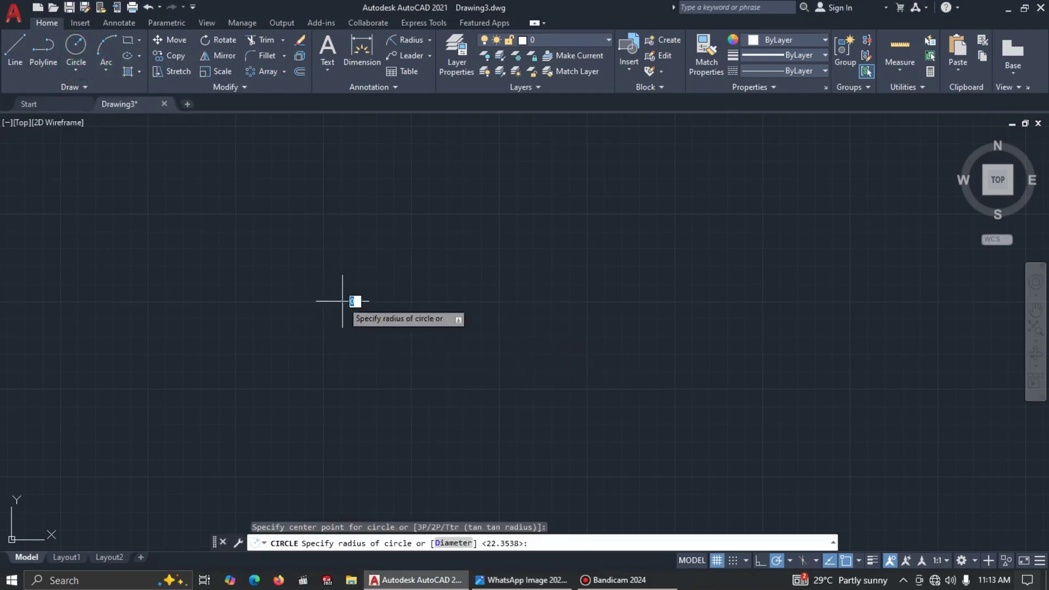
{"action": "key", "text": "alt+Tab"}
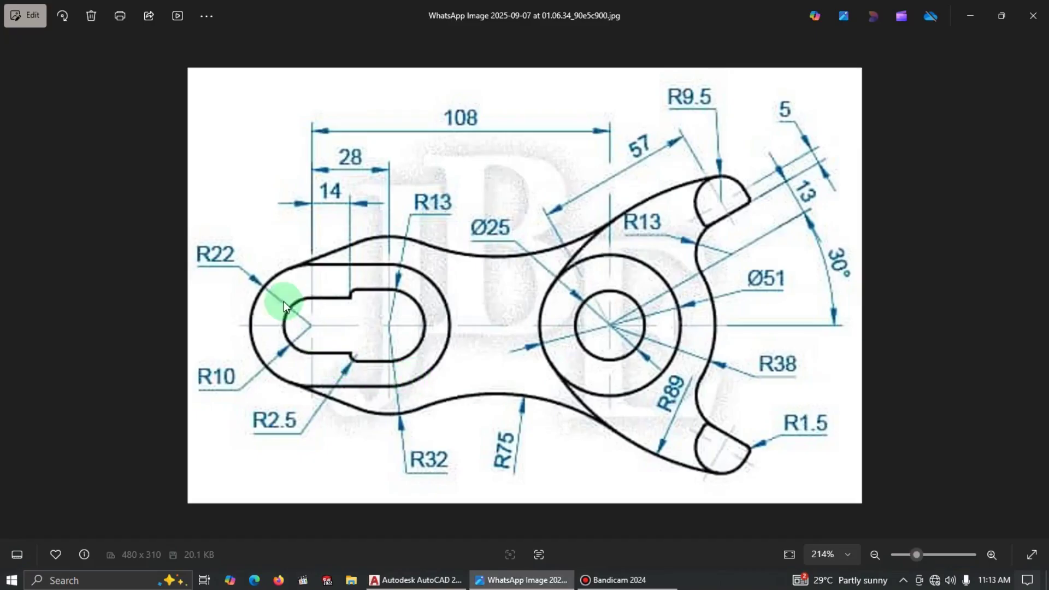
{"action": "key", "text": "alt+Tab"}
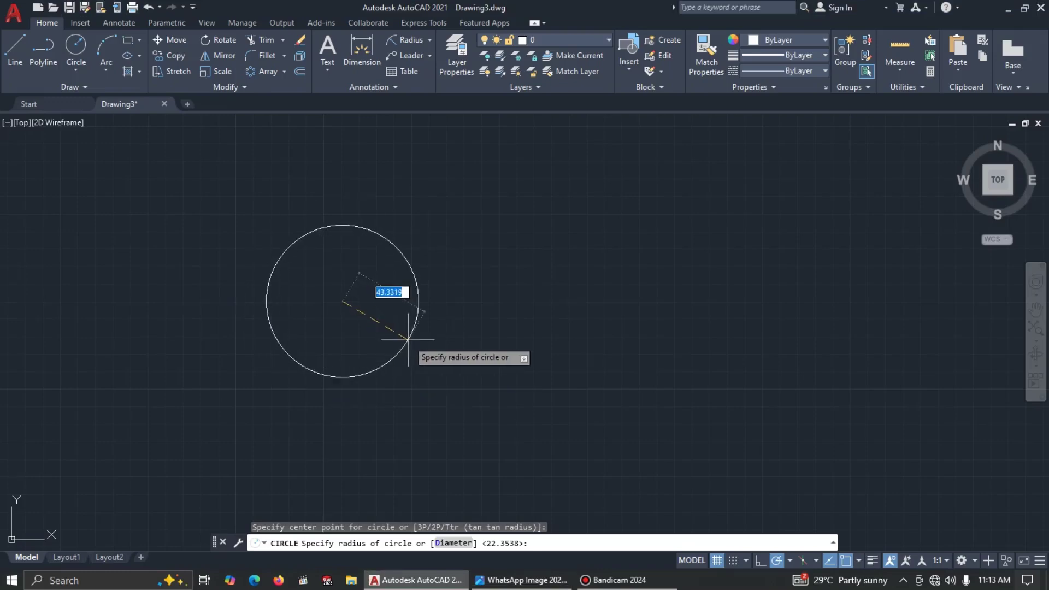
{"action": "type", "text": "22"}
{"action": "key", "text": "Return"}
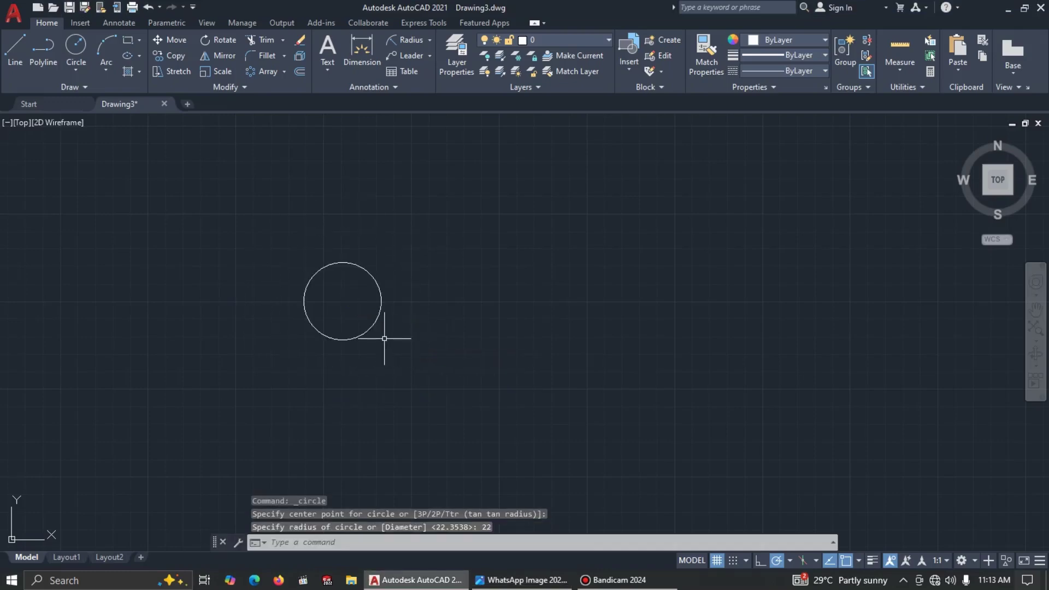
{"action": "key", "text": "alt+Tab"}
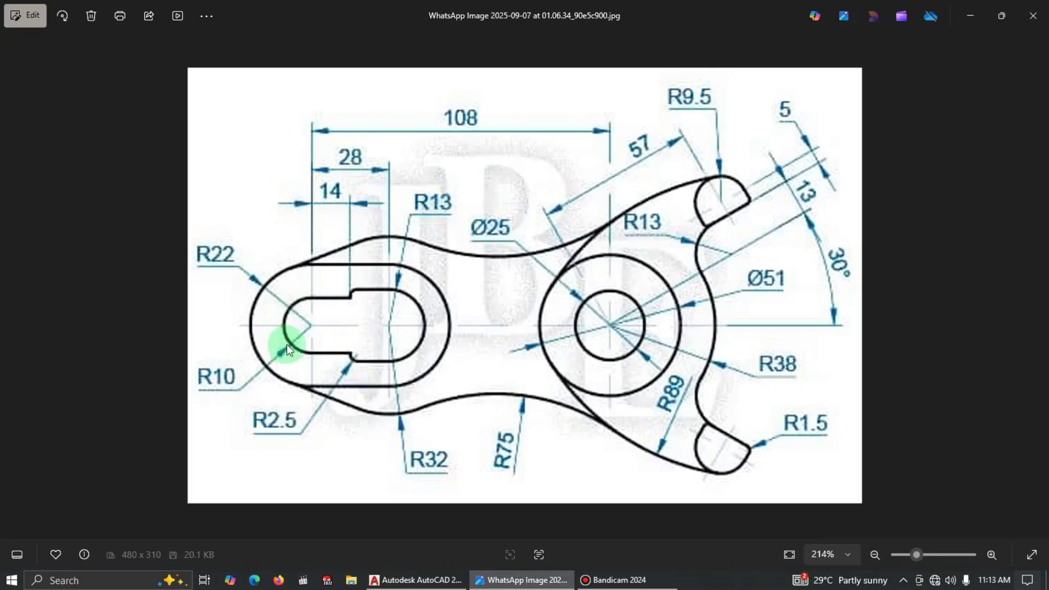
{"action": "key", "text": "alt+Tab"}
Step: Add a concentric radius-10 circle at the same centre, then select the outer radius-22 circle
{"action": "left_click", "coordinate": [76, 44]}
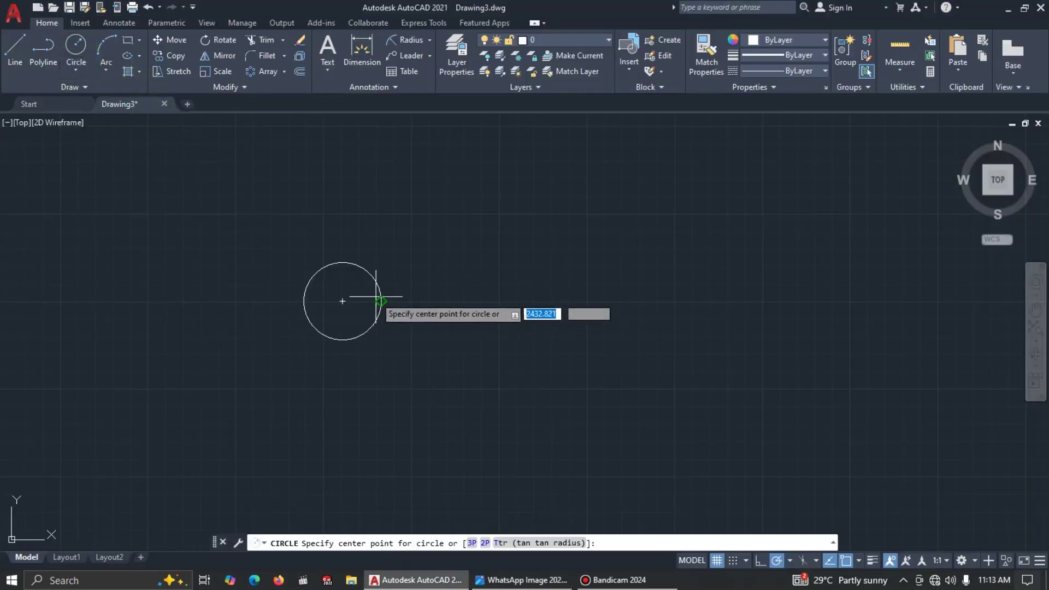
{"action": "left_click", "coordinate": [342, 301]}
{"action": "type", "text": "10"}
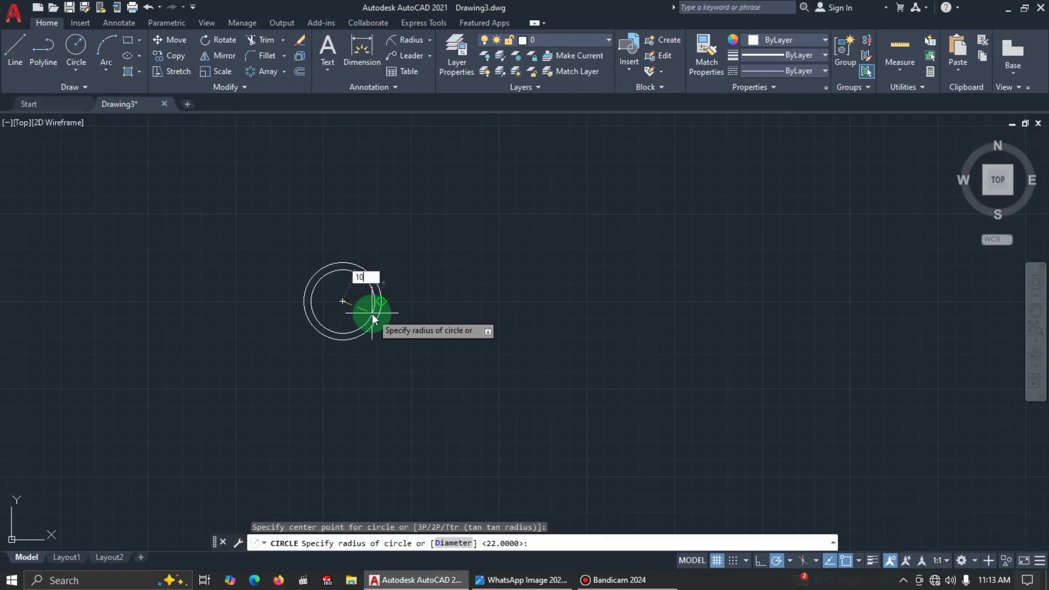
{"action": "key", "text": "Return"}
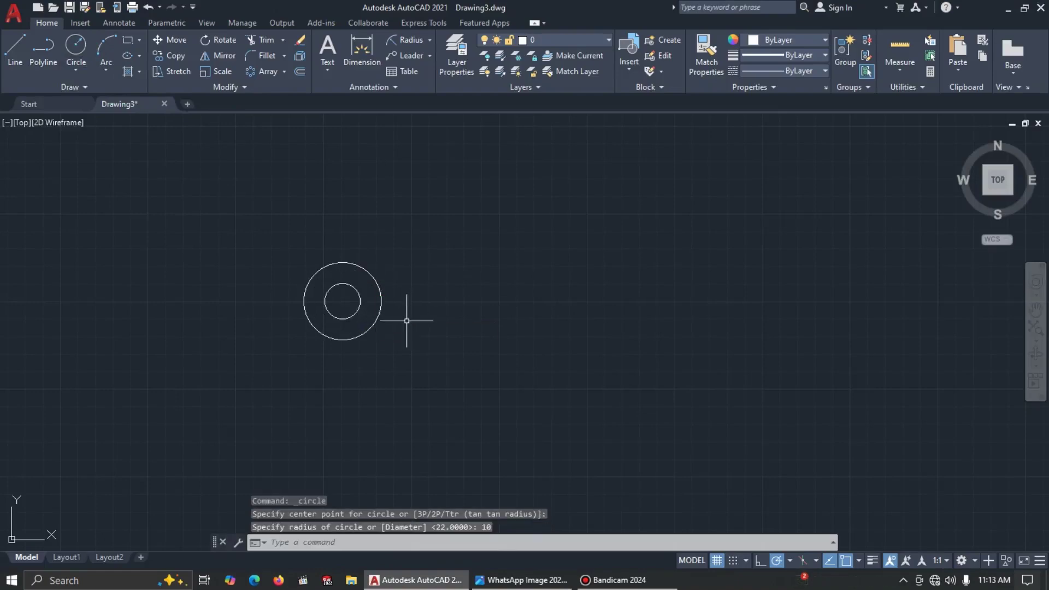
{"action": "key", "text": "alt+Tab"}
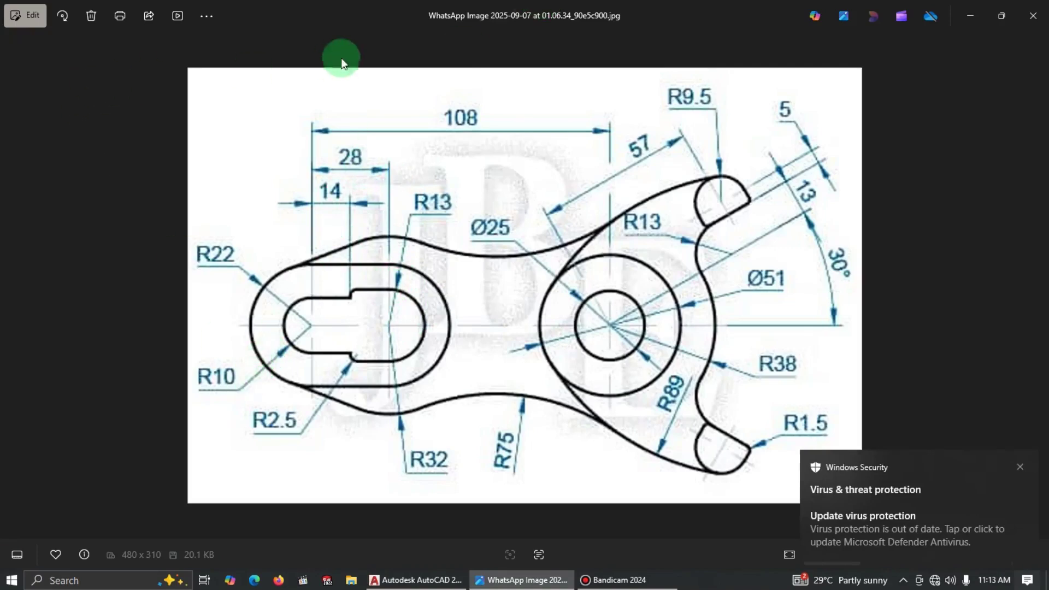
{"action": "key", "text": "alt+Tab"}
{"action": "left_click", "coordinate": [388, 268]}
{"action": "left_click", "coordinate": [352, 276]}
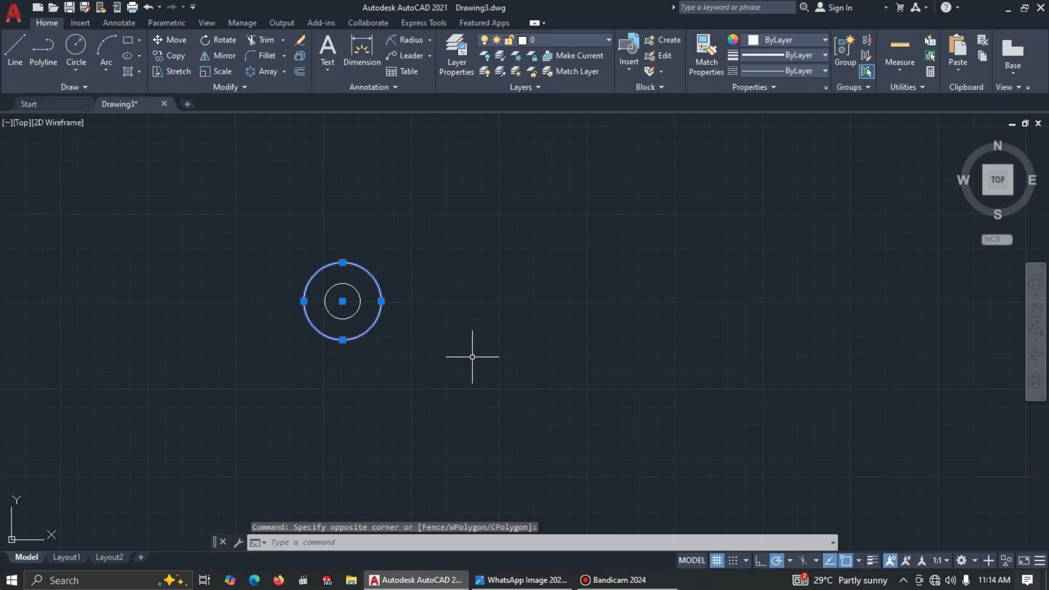
Step: Copy the radius-22 circle 28 units to the right with CO
{"action": "type", "text": "CO"}
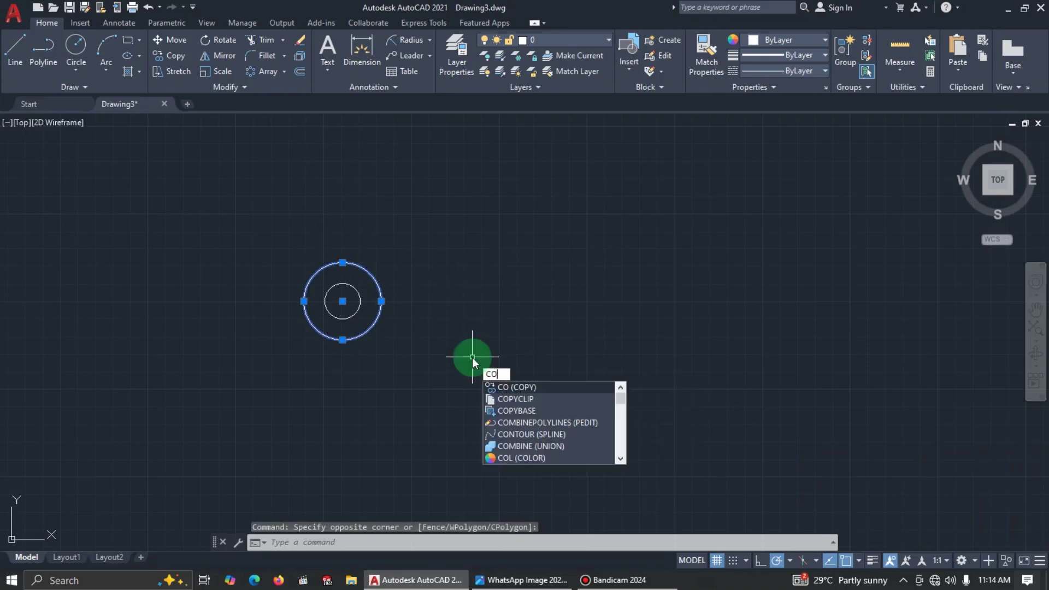
{"action": "key", "text": "Return"}
{"action": "left_click", "coordinate": [344, 369]}
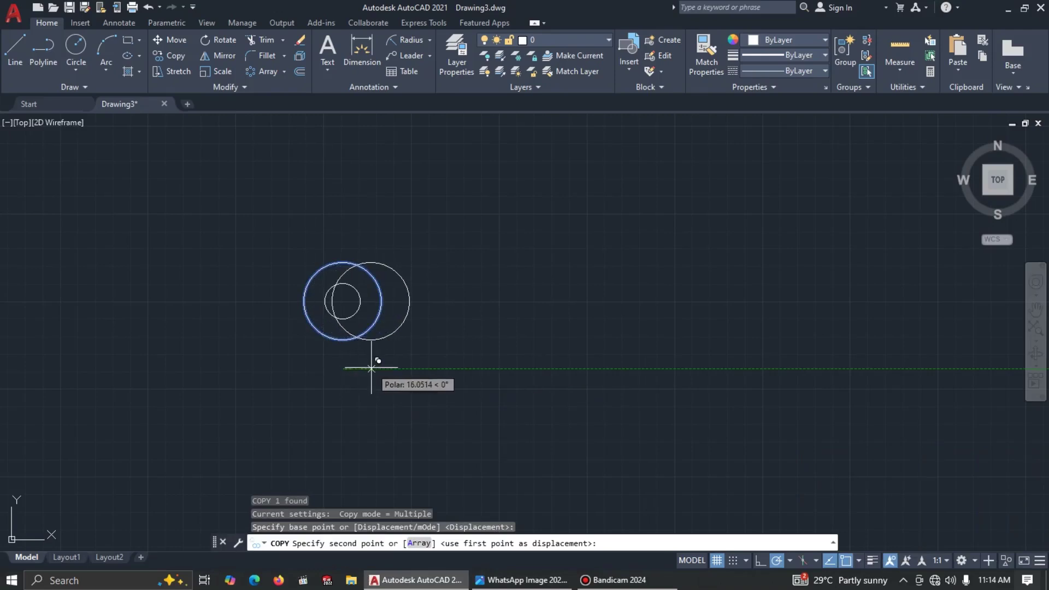
{"action": "type", "text": "28"}
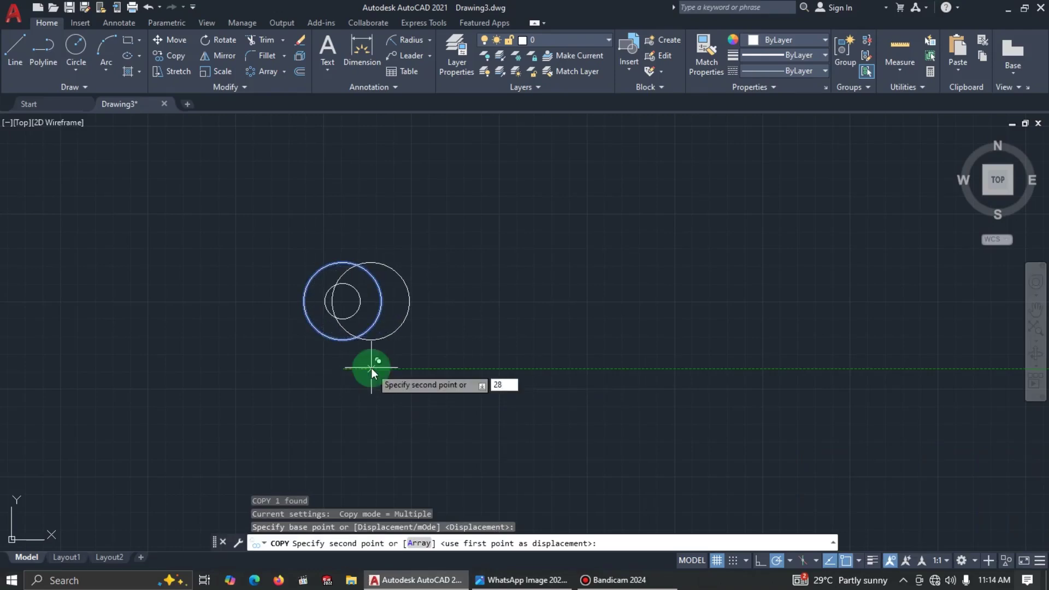
{"action": "key", "text": "Return"}
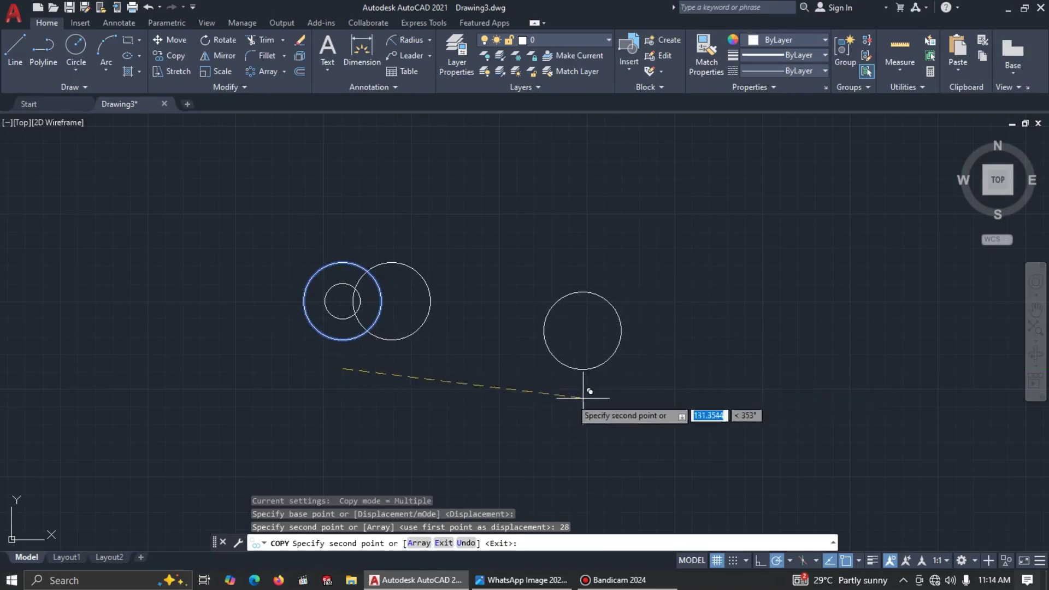
{"action": "key", "text": "Escape"}
{"action": "key", "text": "alt+Tab"}
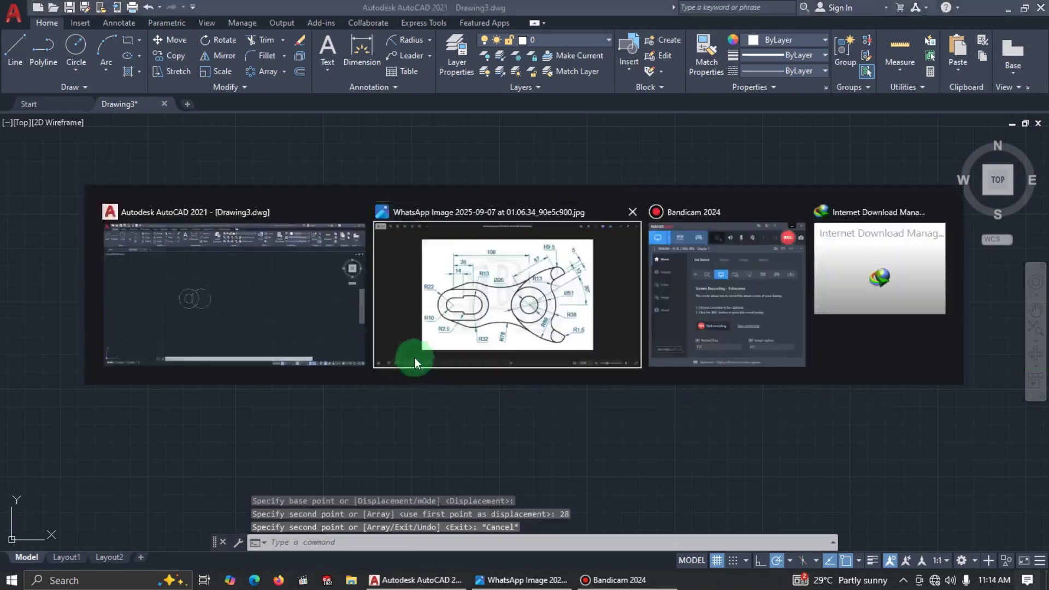
{"action": "key", "text": "alt+Tab"}
Step: Draw a radius-13 circle centred on the copied circle
{"action": "left_click", "coordinate": [76, 47]}
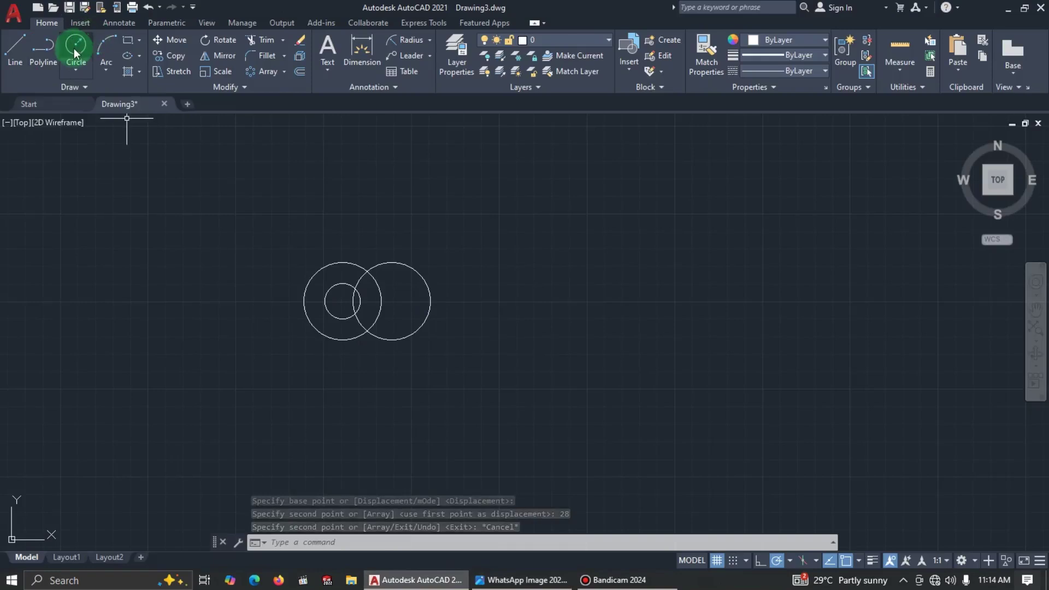
{"action": "left_click", "coordinate": [392, 301]}
{"action": "type", "text": "13"}
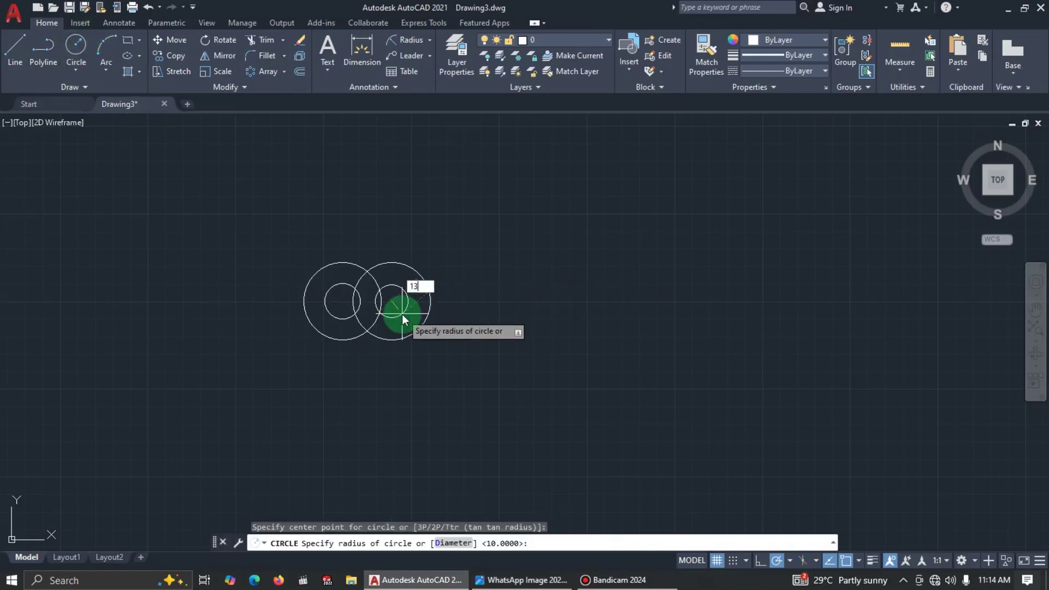
{"action": "key", "text": "Return"}
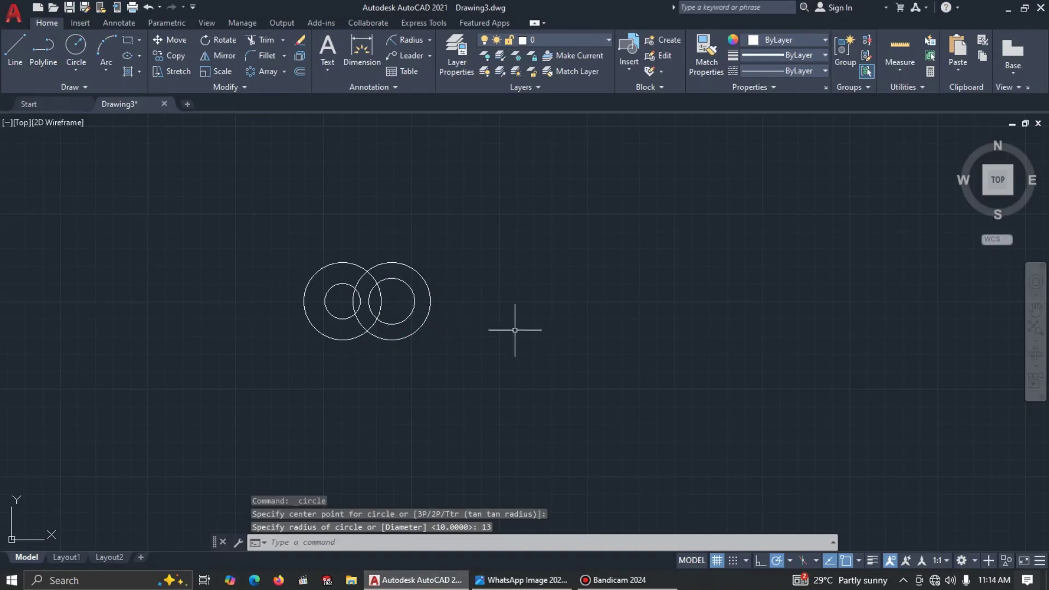
Step: Draw top and bottom lines joining the two radius-22 circles
{"action": "left_click", "coordinate": [25, 49]}
{"action": "scroll", "coordinate": [353, 243], "scroll_direction": "up", "scroll_amount": 2}
{"action": "left_click", "coordinate": [336, 271]}
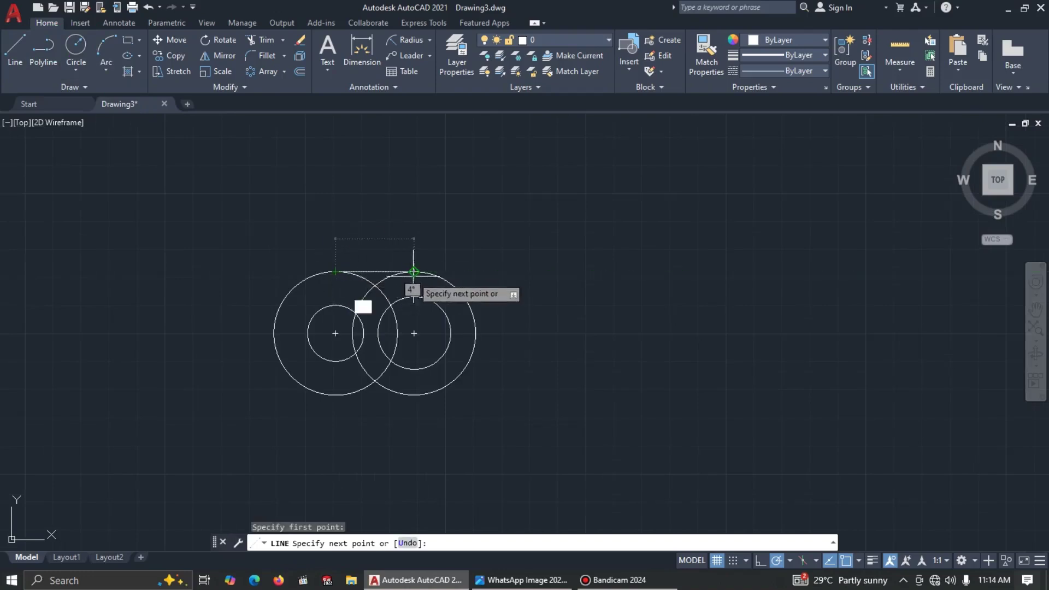
{"action": "left_click", "coordinate": [414, 271]}
{"action": "key", "text": "Escape"}
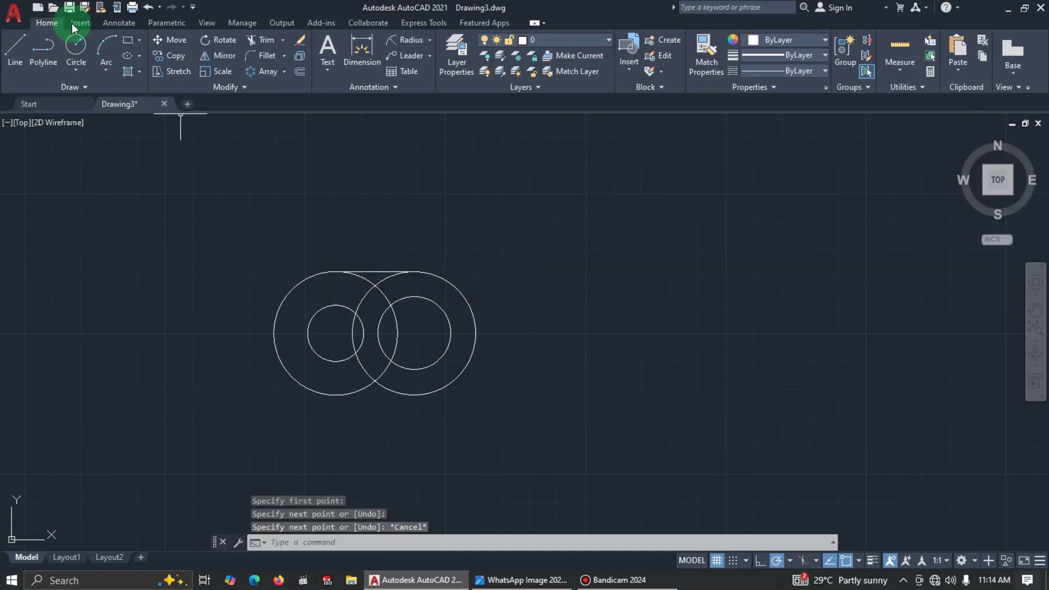
{"action": "left_click", "coordinate": [13, 54]}
{"action": "left_click", "coordinate": [335, 394]}
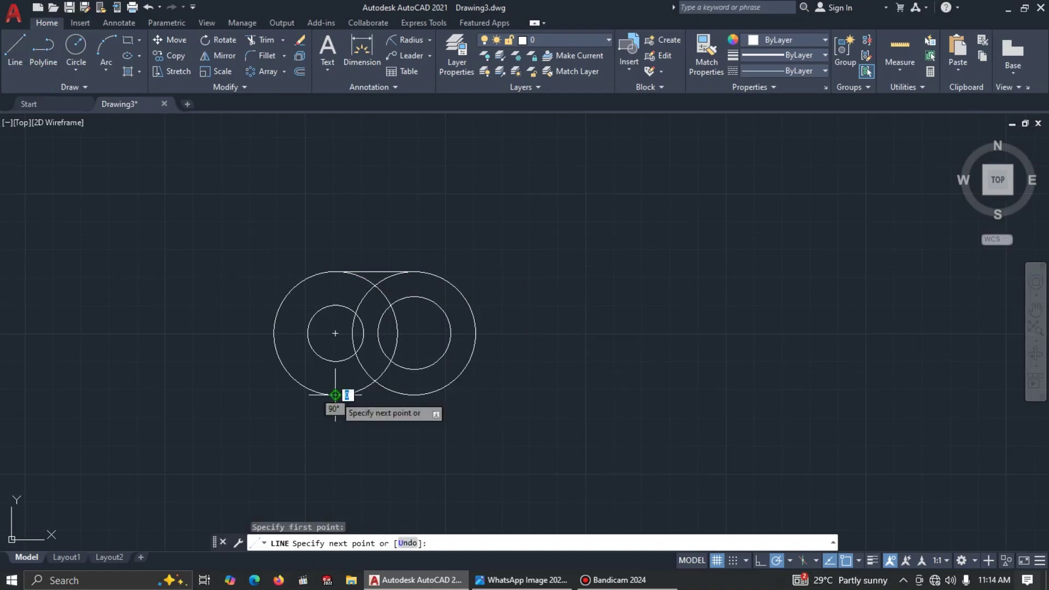
{"action": "left_click", "coordinate": [414, 394]}
{"action": "key", "text": "Escape"}
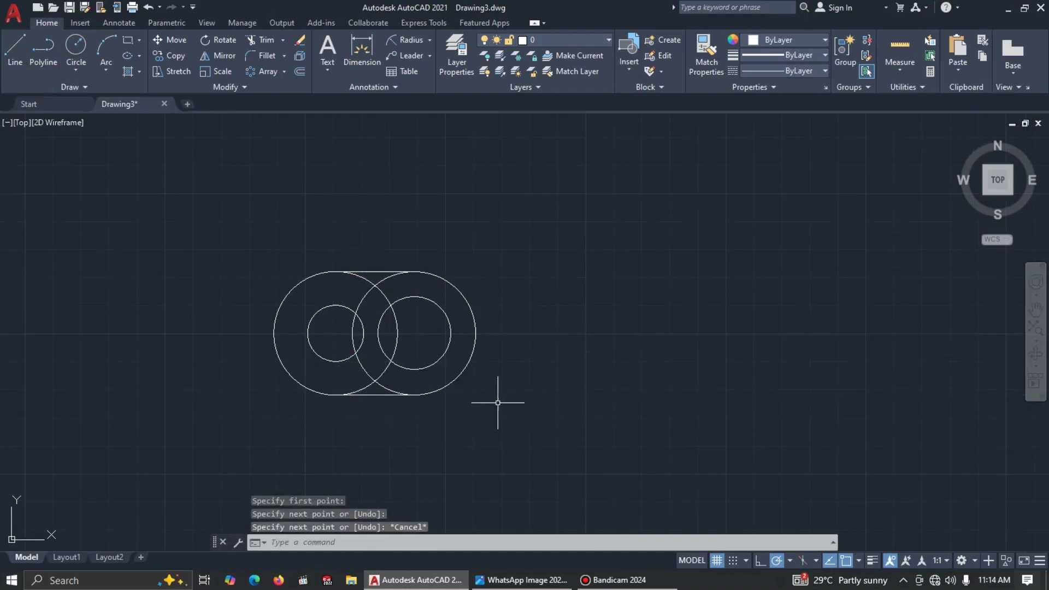
Step: Trim the overlapping circle arcs and erase the two leftover lens arcs
{"action": "type", "text": "tr"}
{"action": "key", "text": "Return"}
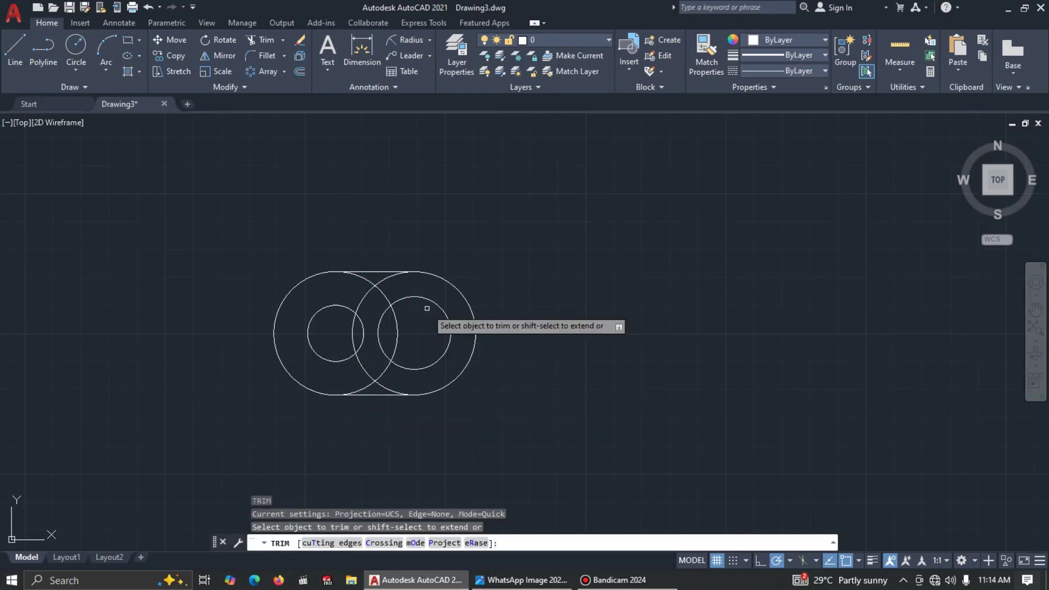
{"action": "left_click", "coordinate": [386, 279]}
{"action": "left_click", "coordinate": [388, 386]}
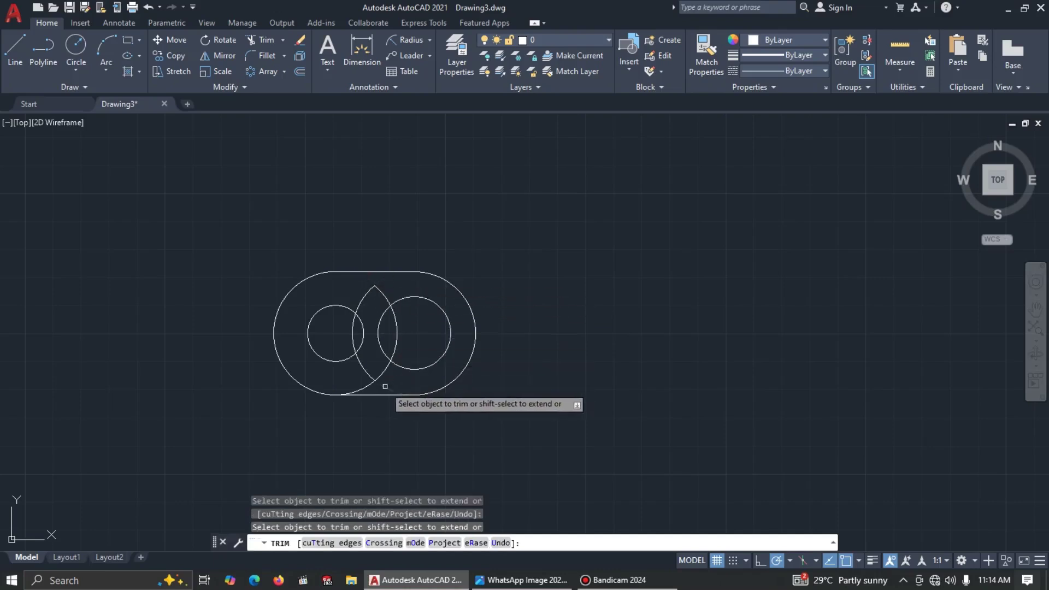
{"action": "left_click", "coordinate": [367, 386]}
{"action": "key", "text": "Escape"}
{"action": "left_click", "coordinate": [388, 288]}
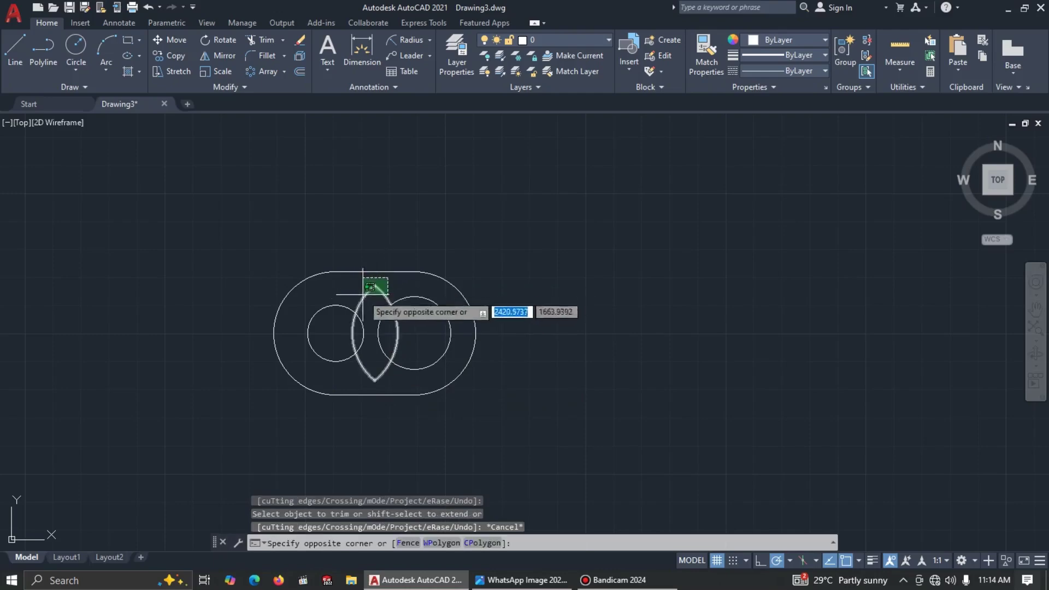
{"action": "left_click", "coordinate": [359, 298]}
{"action": "key", "text": "Delete"}
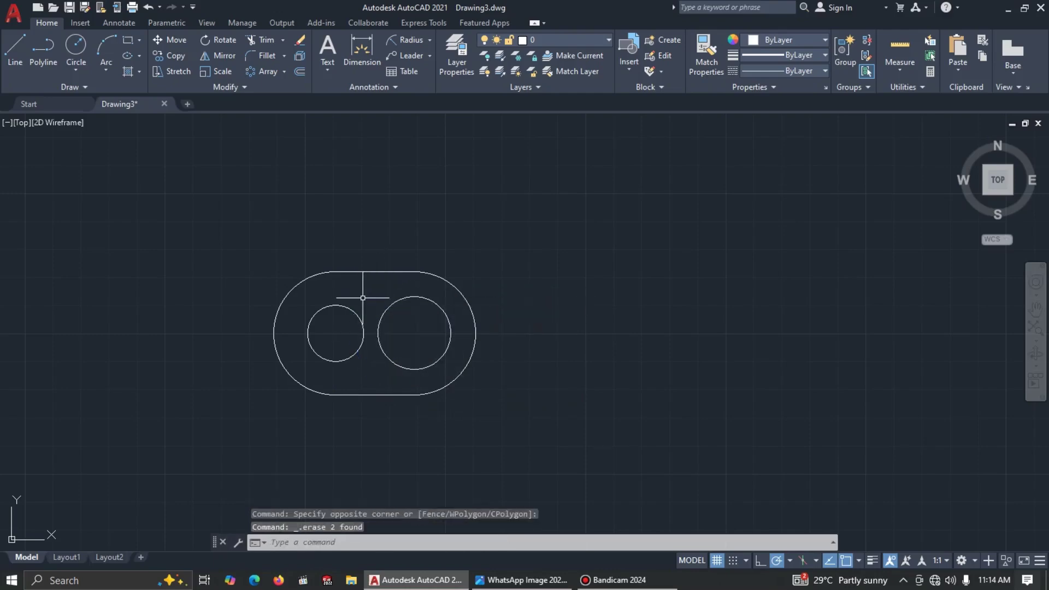
Step: Draw a vertical line through the small circle's centre
{"action": "key", "text": "alt+Tab"}
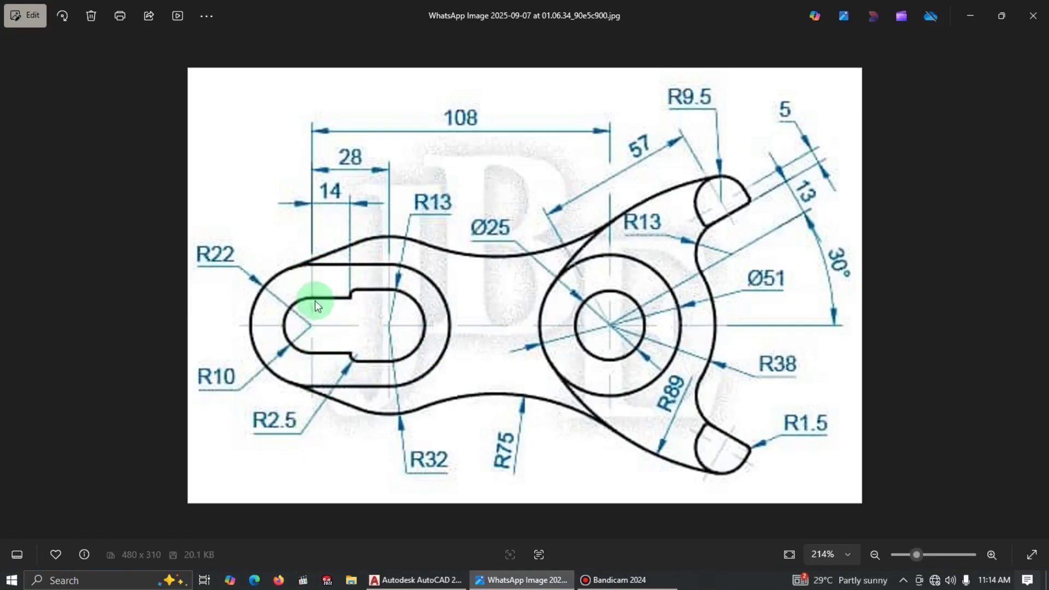
{"action": "key", "text": "alt+Tab"}
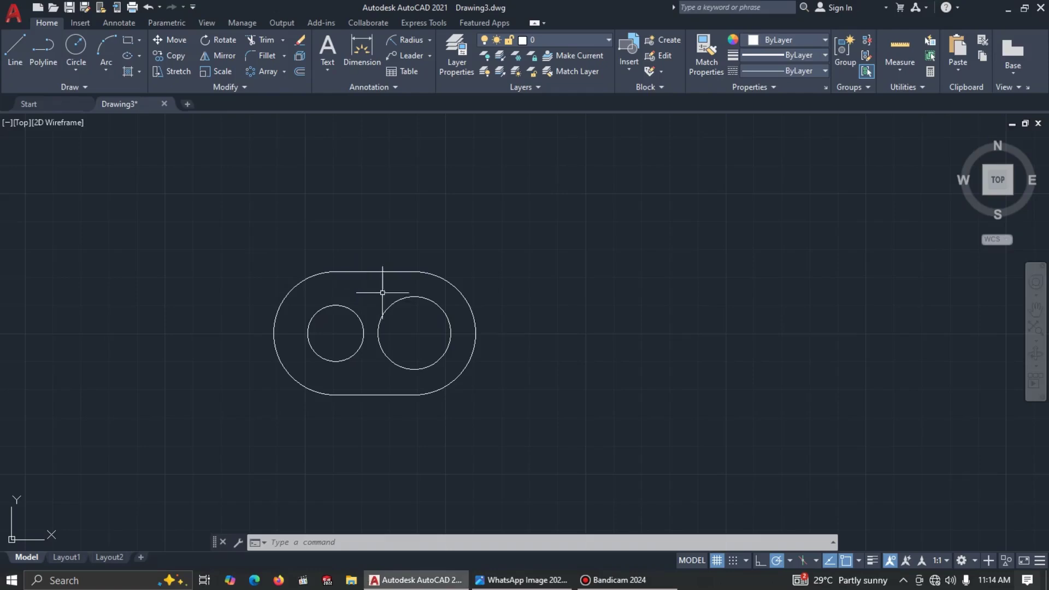
{"action": "left_click", "coordinate": [15, 49]}
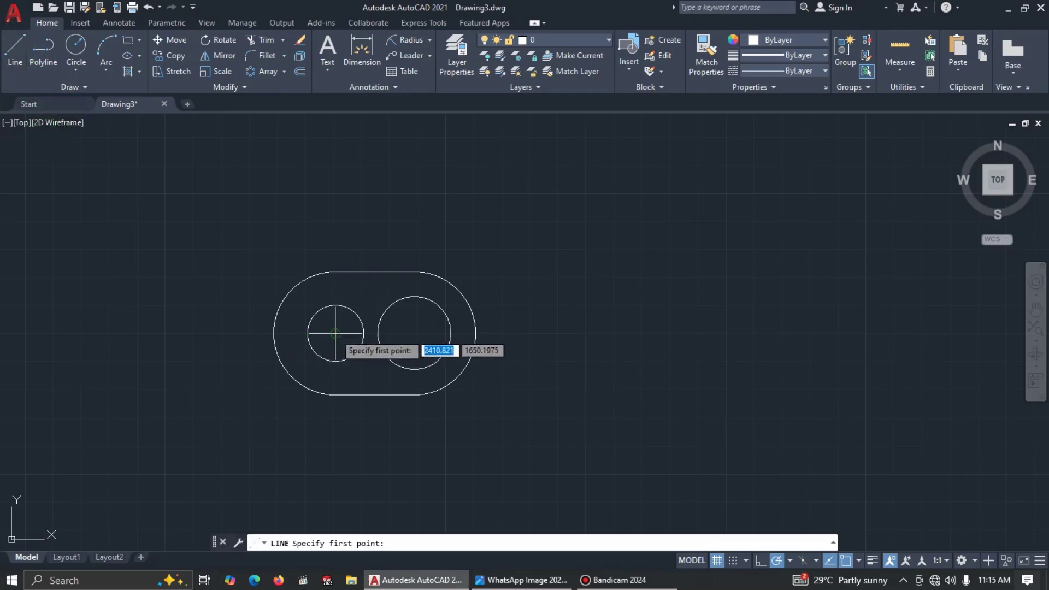
{"action": "left_click", "coordinate": [336, 282]}
{"action": "left_click", "coordinate": [336, 381]}
{"action": "key", "text": "Escape"}
Step: Move the vertical line 14 units to the right
{"action": "left_click", "coordinate": [355, 306]}
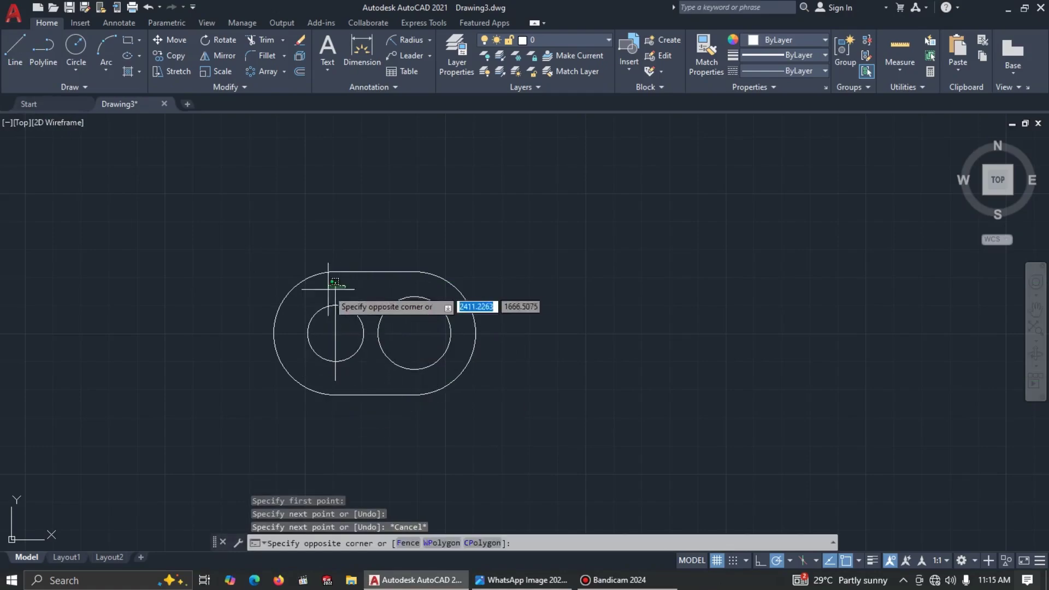
{"action": "left_click", "coordinate": [293, 285]}
{"action": "key", "text": "alt+Tab"}
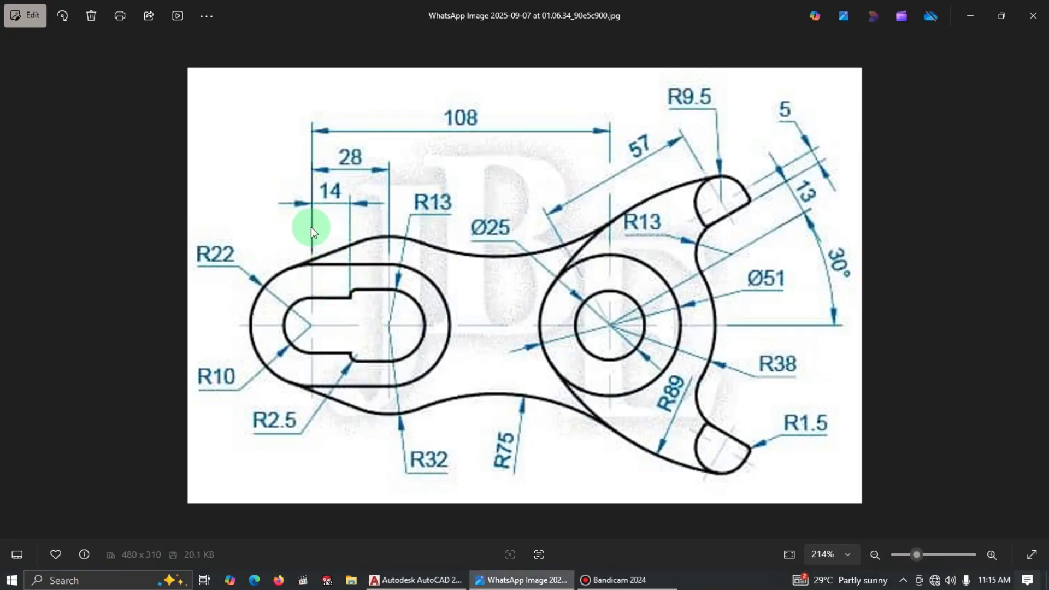
{"action": "key", "text": "alt+Tab"}
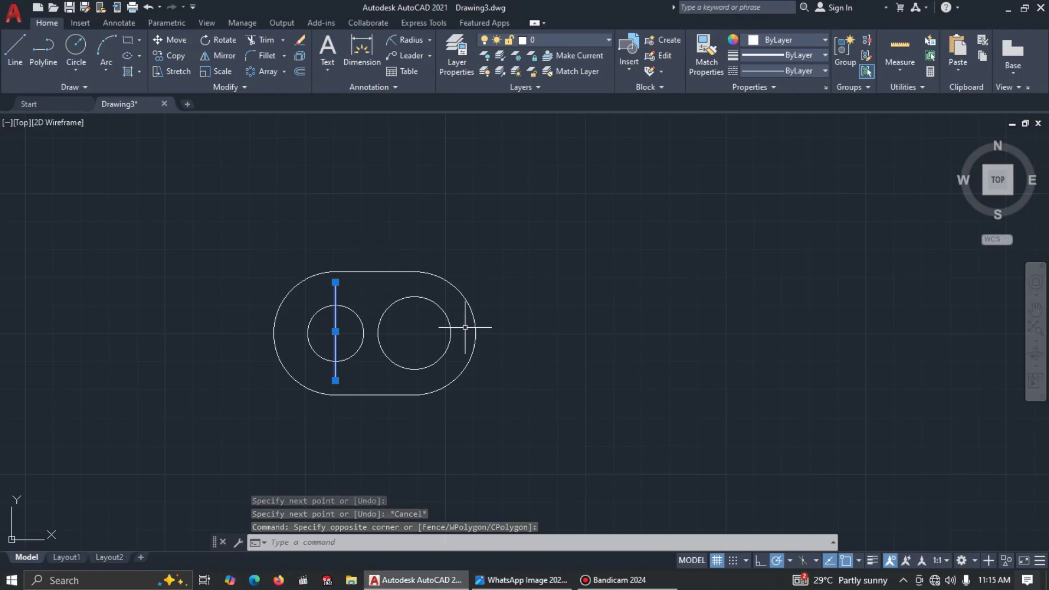
{"action": "type", "text": "M"}
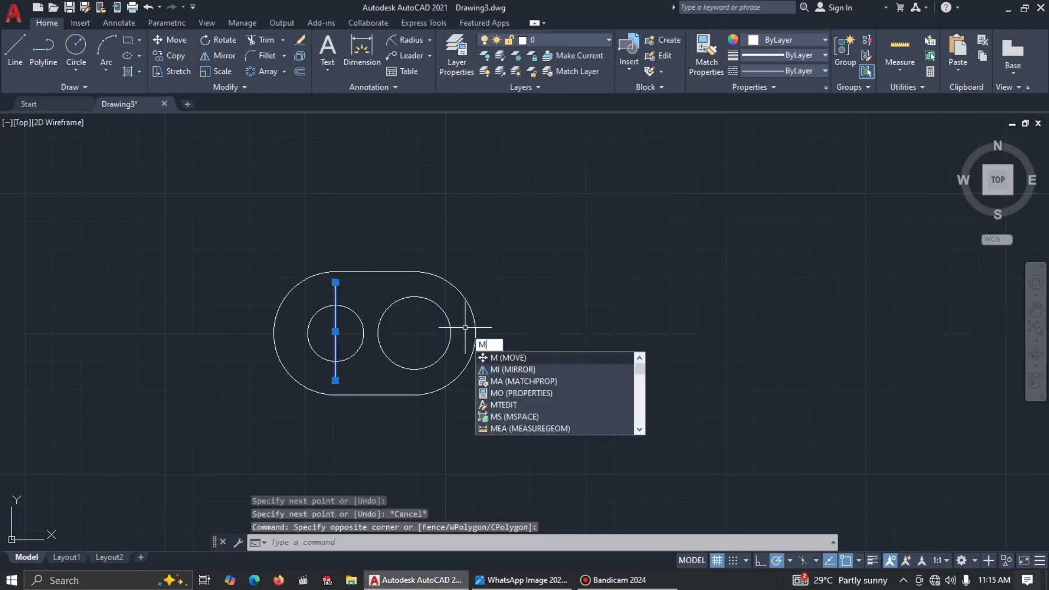
{"action": "key", "text": "Return"}
{"action": "left_click", "coordinate": [317, 218]}
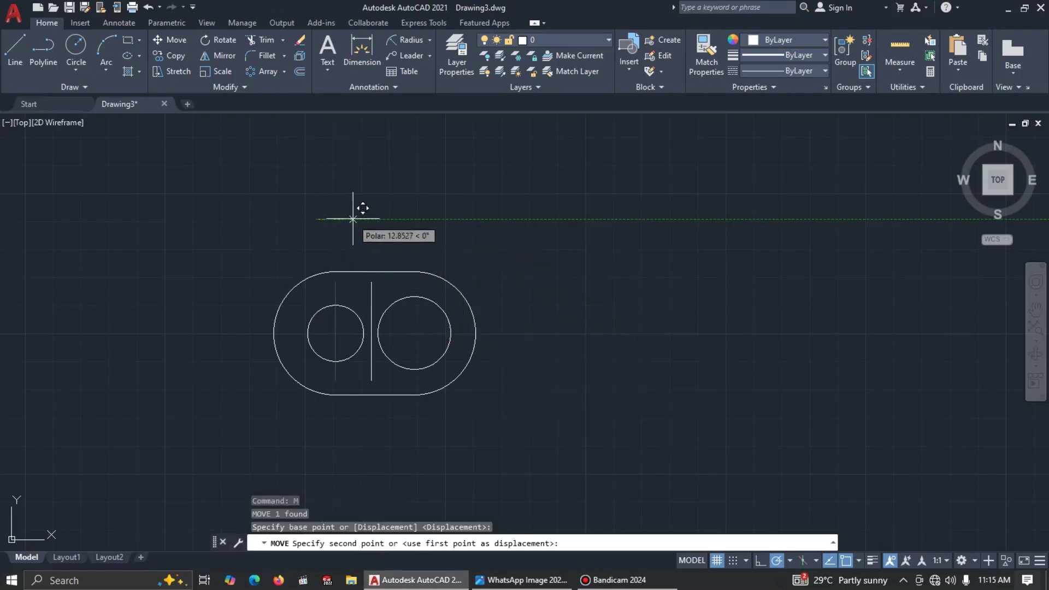
{"action": "type", "text": "14"}
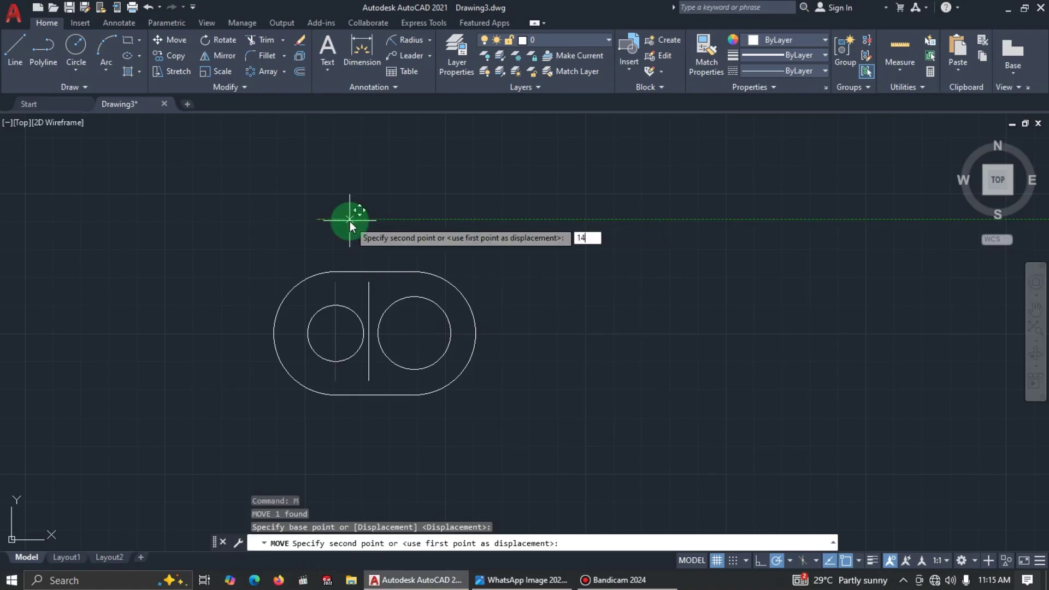
{"action": "key", "text": "Return"}
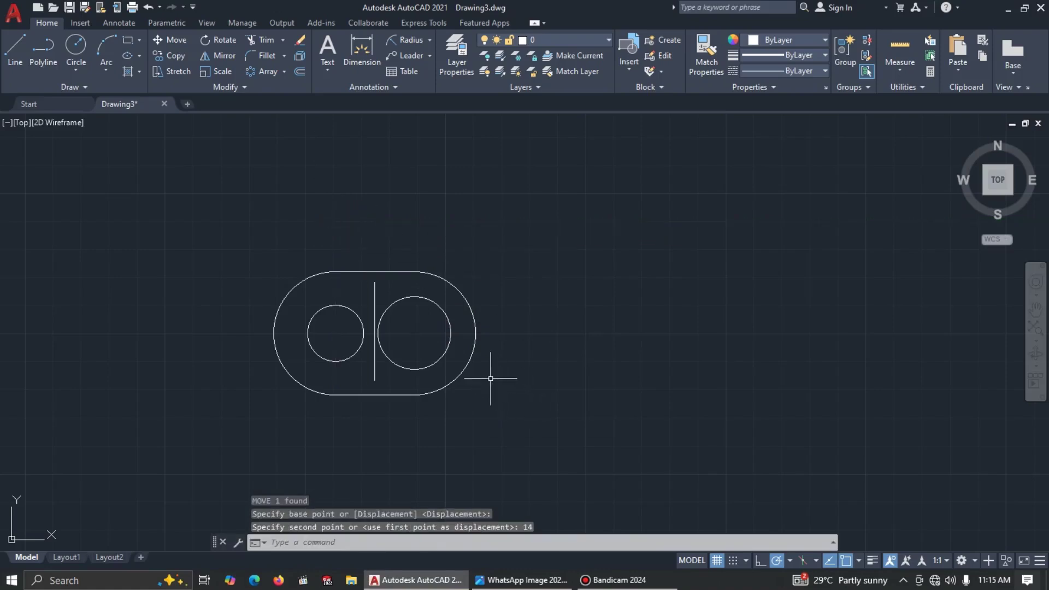
{"action": "key", "text": "alt+Tab"}
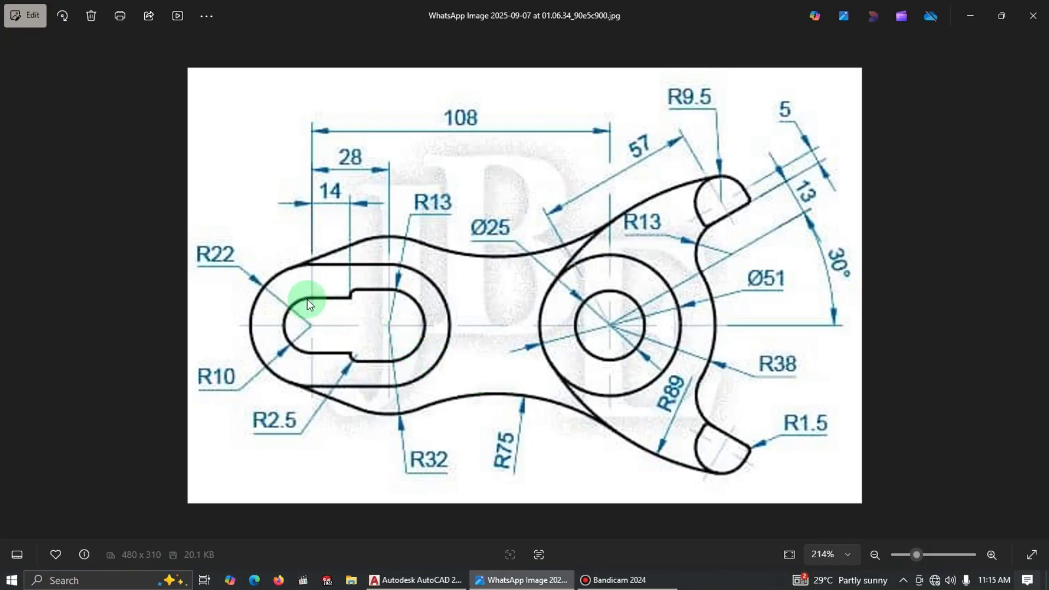
Step: Draw horizontal lines from the small circle's top and bottom to the vertical line
{"action": "key", "text": "alt+Tab"}
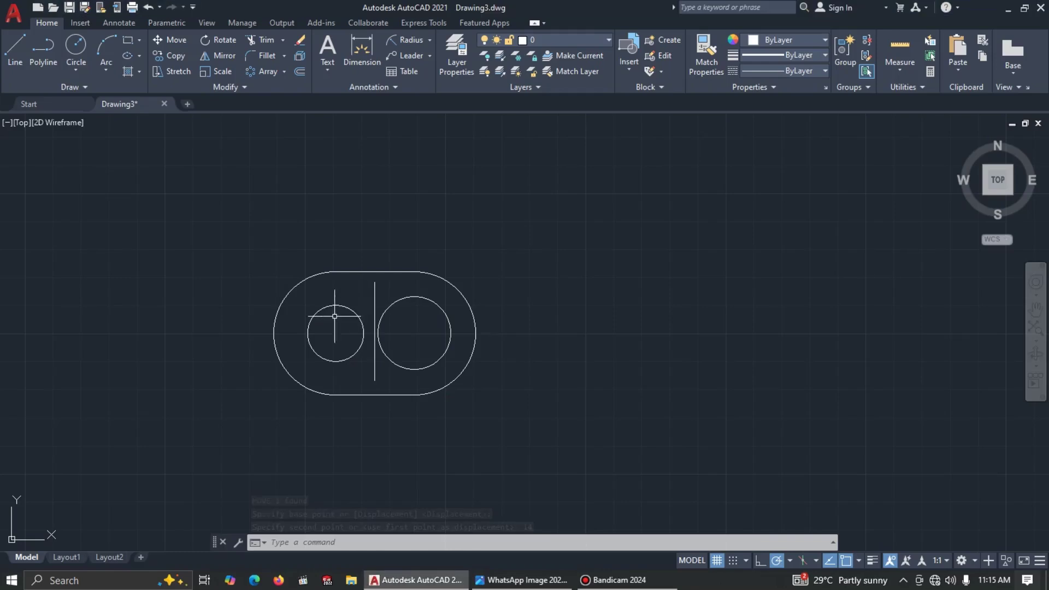
{"action": "left_click", "coordinate": [17, 53]}
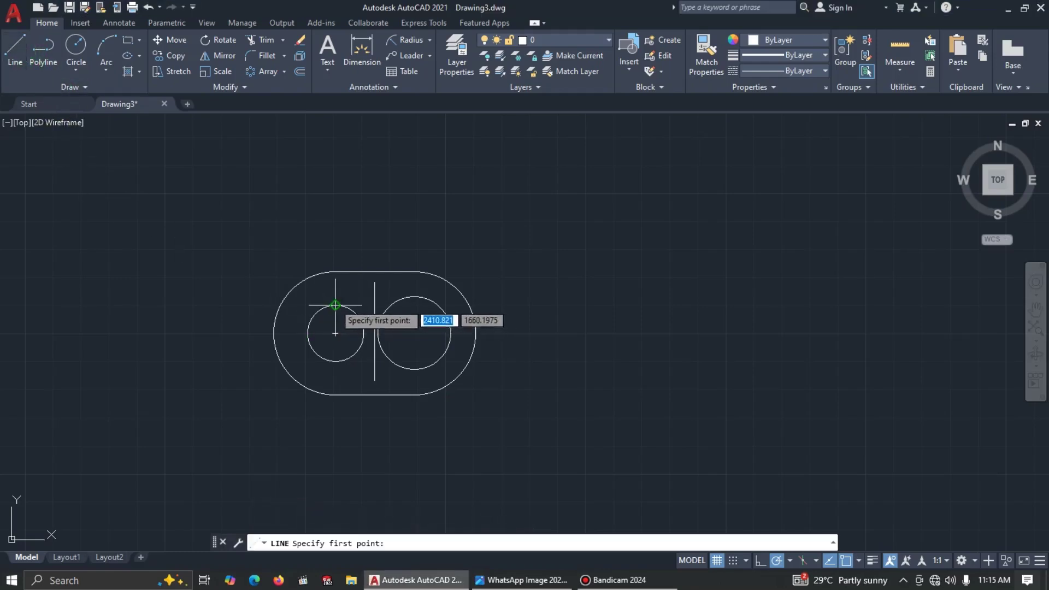
{"action": "left_click", "coordinate": [334, 305]}
{"action": "left_click", "coordinate": [374, 305]}
{"action": "key", "text": "Escape"}
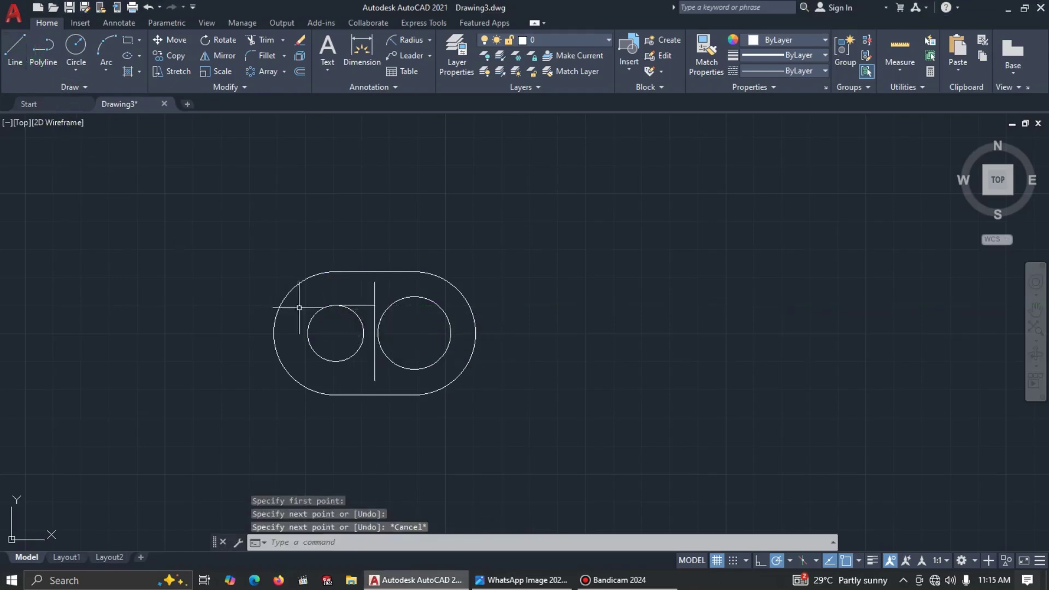
{"action": "left_click", "coordinate": [16, 53]}
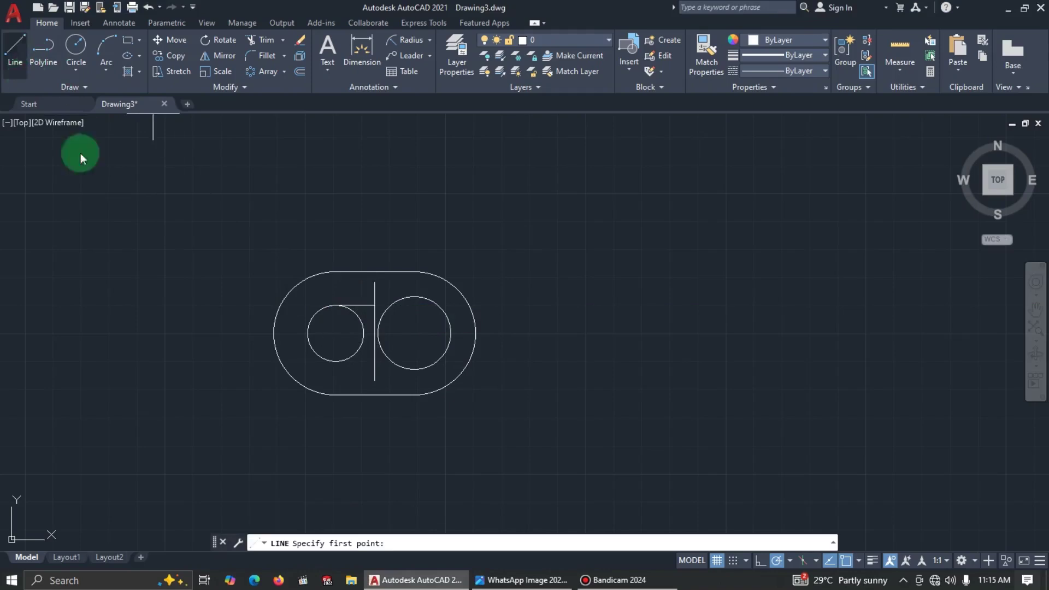
{"action": "left_click", "coordinate": [335, 362]}
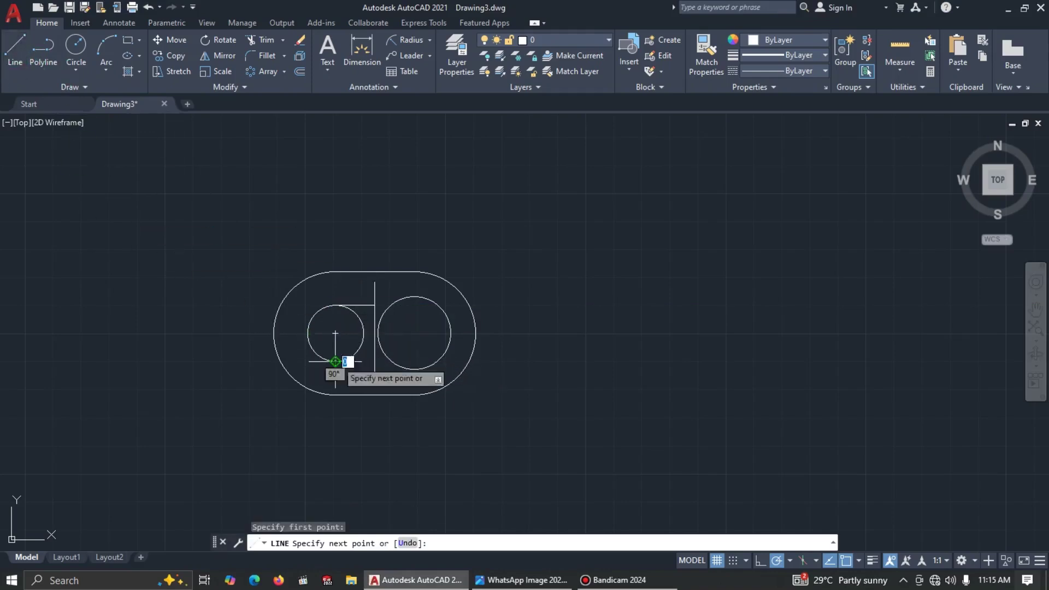
{"action": "left_click", "coordinate": [374, 361]}
{"action": "key", "text": "Escape"}
Step: Draw a short line level with the right circle's top and mirror it, keeping the original
{"action": "key", "text": "alt+Tab"}
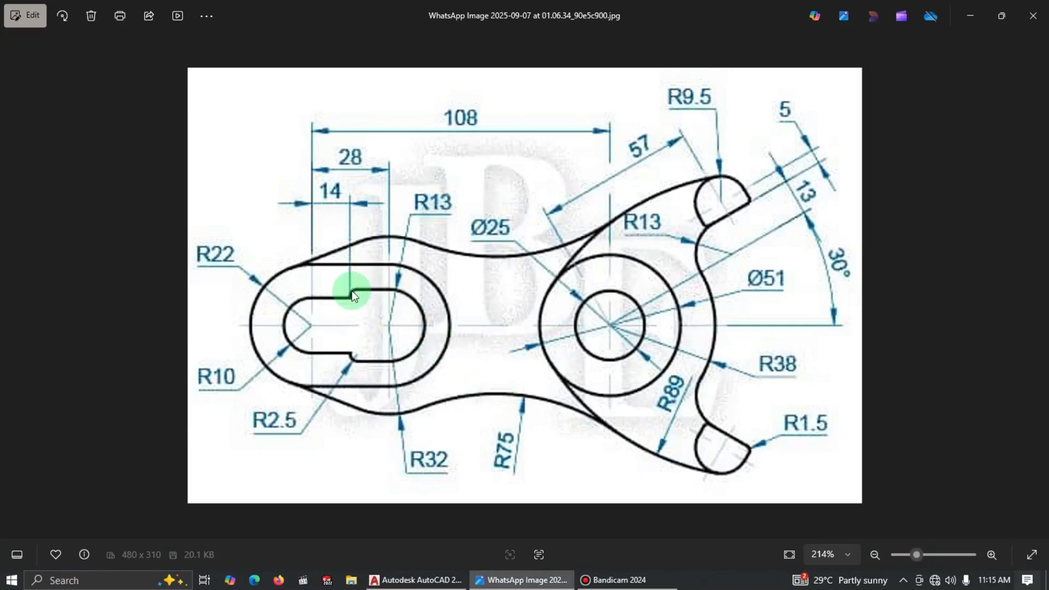
{"action": "key", "text": "alt+Tab"}
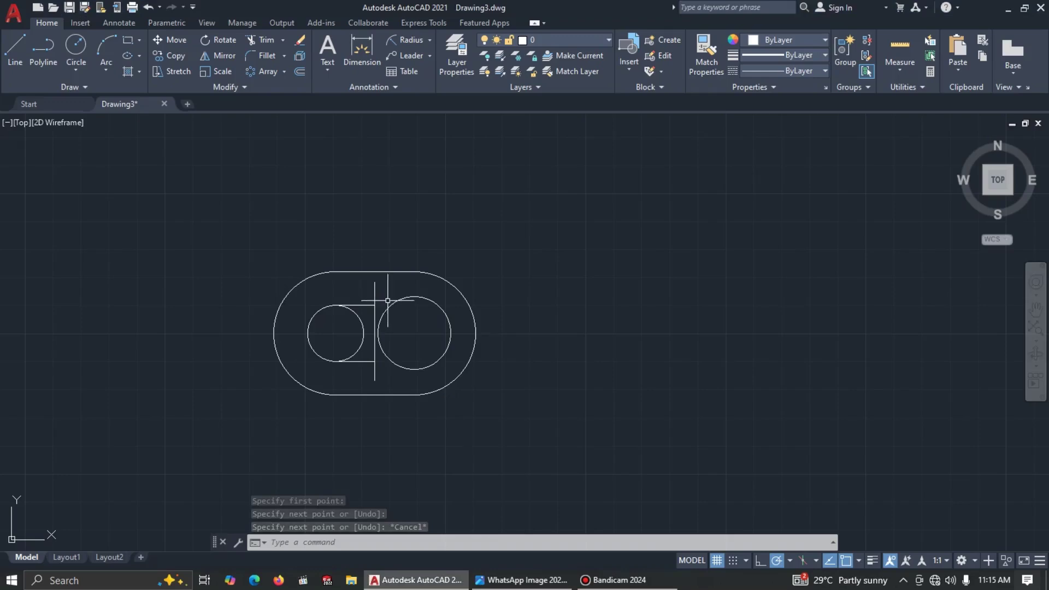
{"action": "left_click", "coordinate": [14, 51]}
{"action": "left_click", "coordinate": [374, 271]}
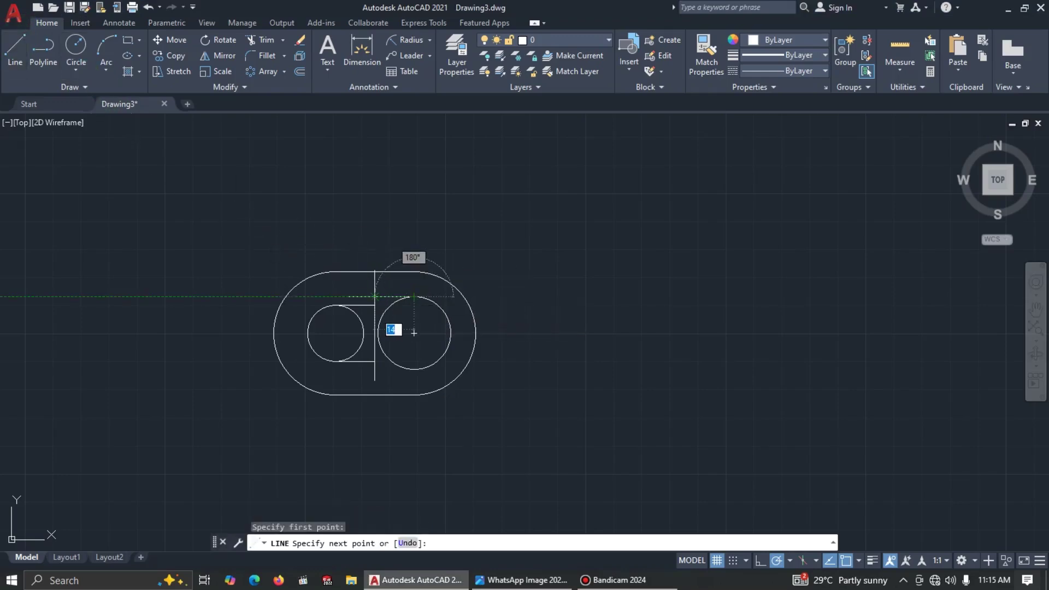
{"action": "key", "text": "Escape"}
{"action": "left_click", "coordinate": [389, 297]}
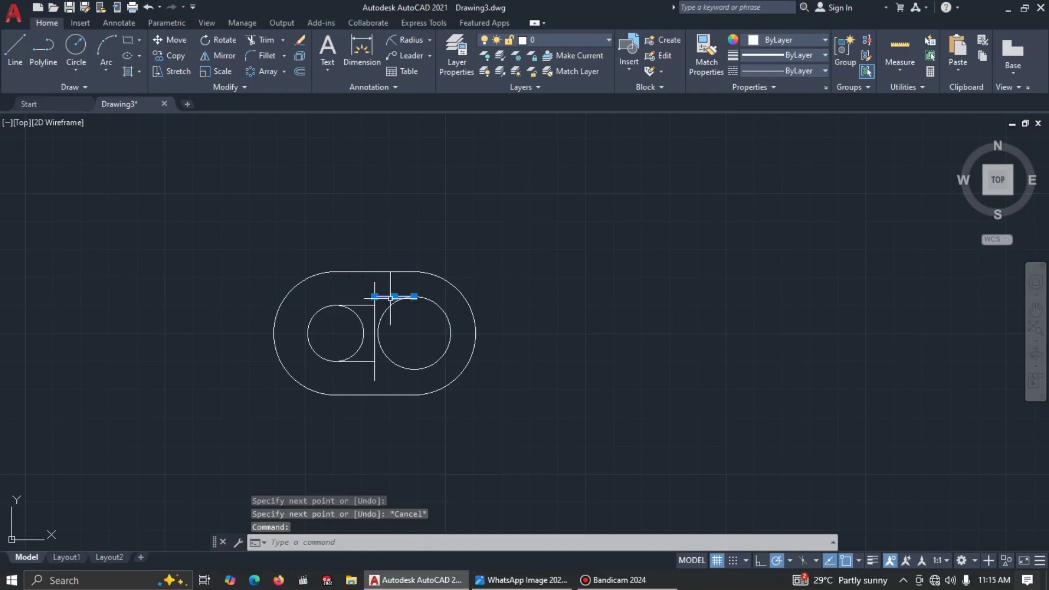
{"action": "type", "text": "mi"}
{"action": "key", "text": "Return"}
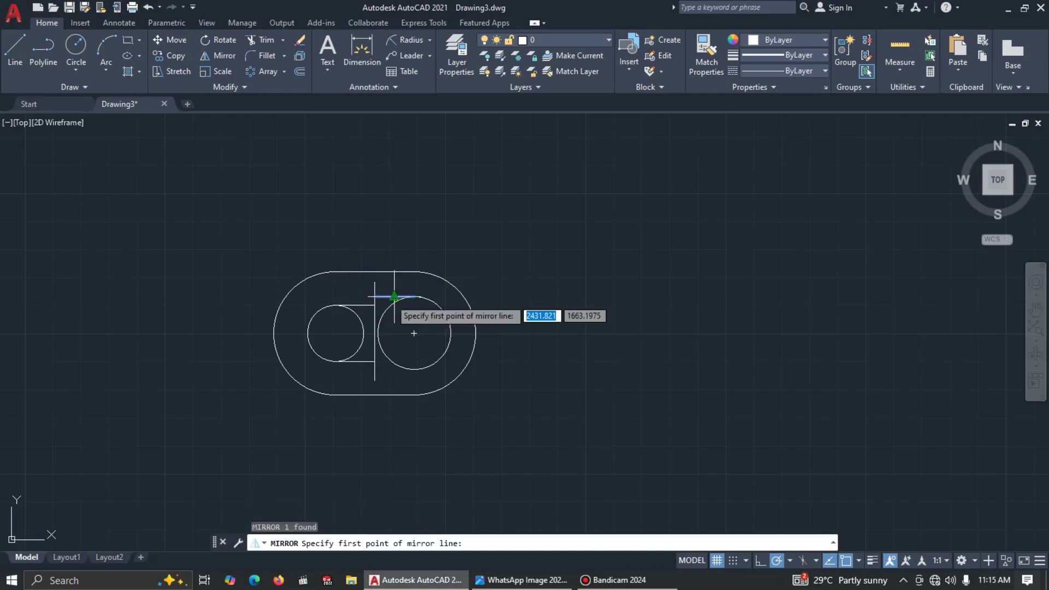
{"action": "left_click", "coordinate": [415, 333]}
{"action": "left_click", "coordinate": [439, 332]}
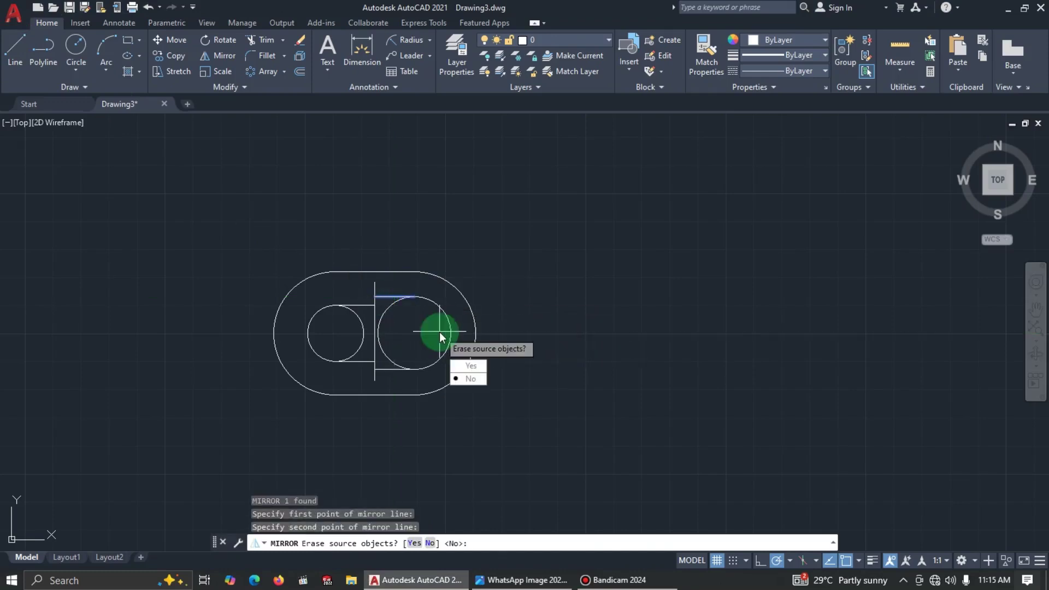
{"action": "left_click", "coordinate": [464, 379]}
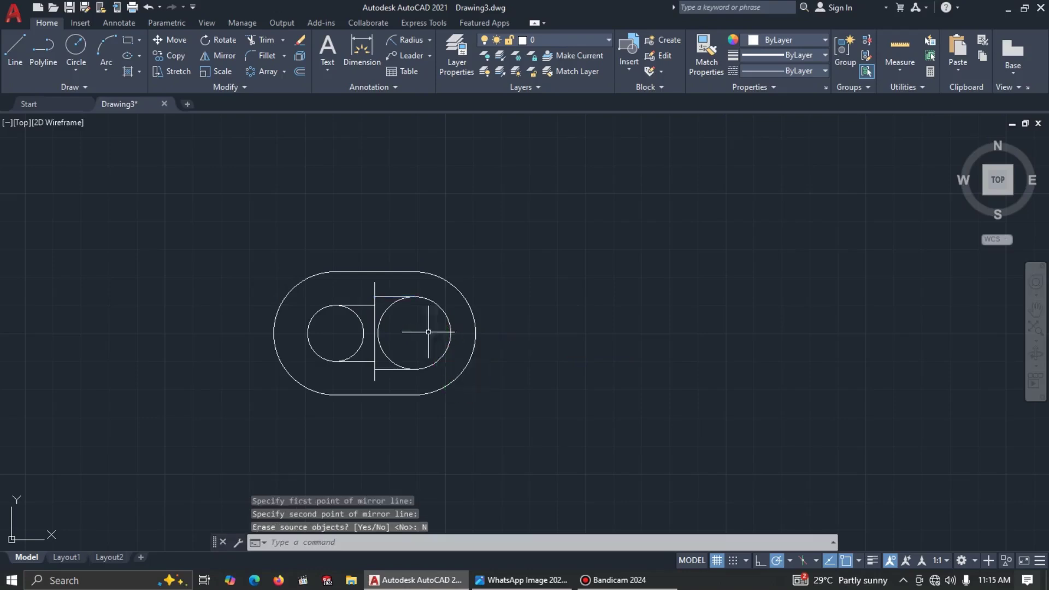
Step: Trim the vertical line's top and bottom extensions and the small circle's right half
{"action": "type", "text": "tr"}
{"action": "key", "text": "Return"}
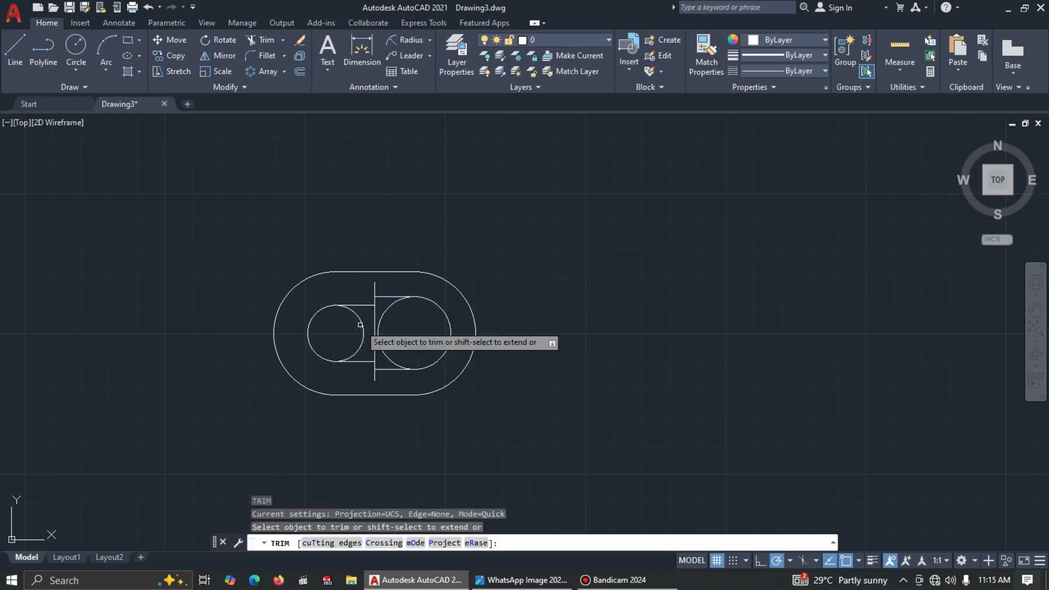
{"action": "left_click", "coordinate": [375, 288]}
{"action": "left_click", "coordinate": [375, 378]}
{"action": "left_click", "coordinate": [365, 344]}
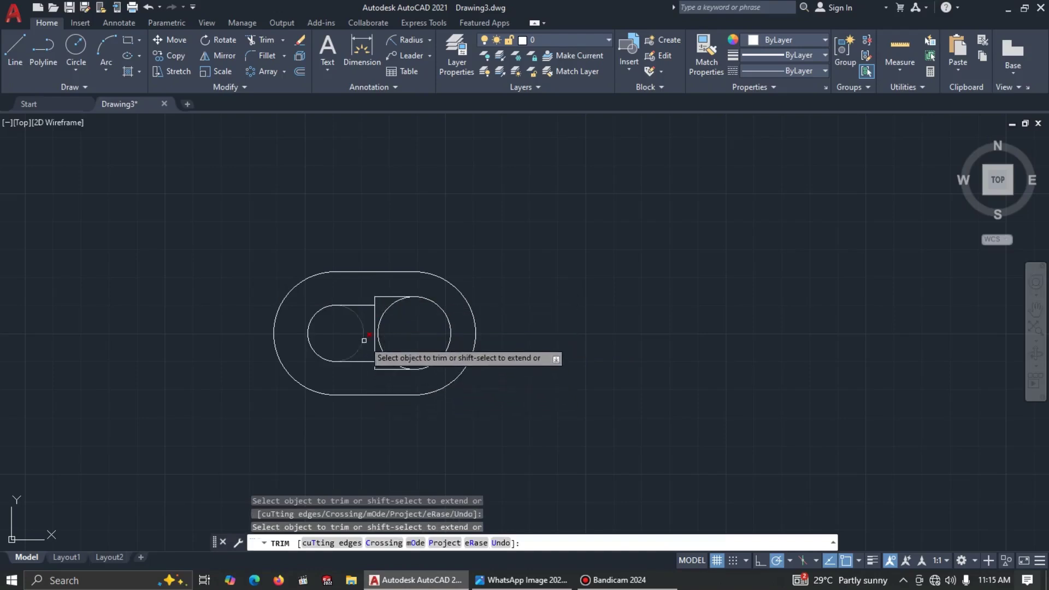
Step: Cut away the right circle's left half and the leftover edge at the slot's step
{"action": "left_click", "coordinate": [387, 314]}
{"action": "left_click", "coordinate": [386, 308]}
{"action": "key", "text": "Return"}
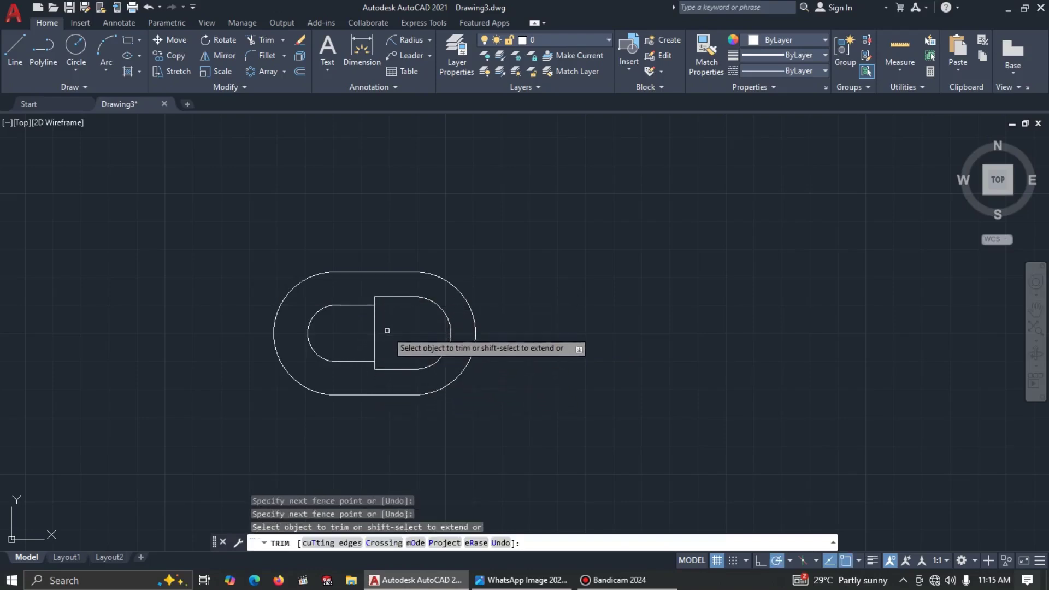
{"action": "left_click", "coordinate": [391, 330]}
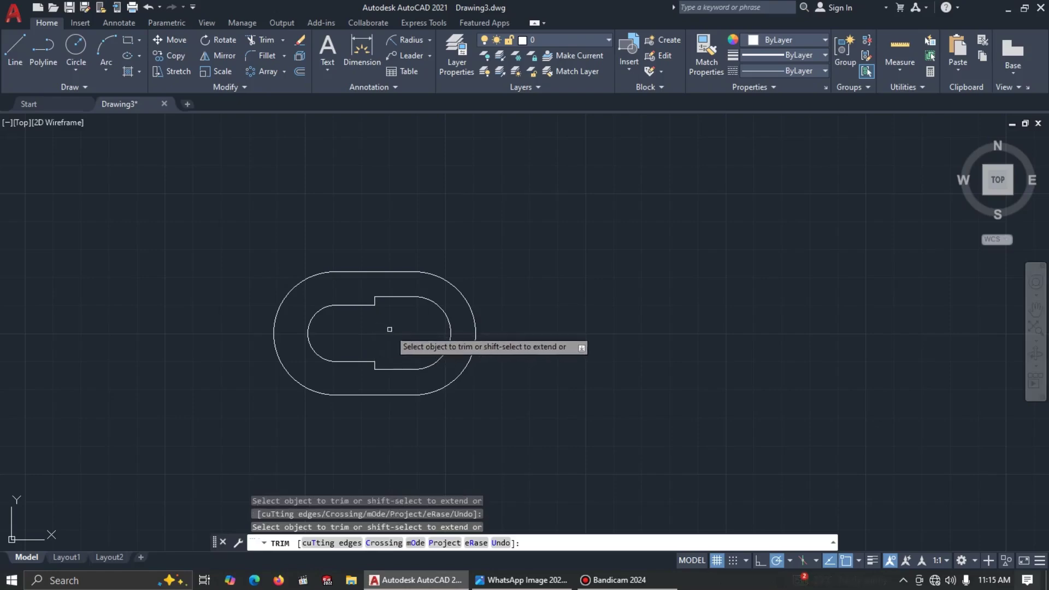
{"action": "key", "text": "alt+Tab"}
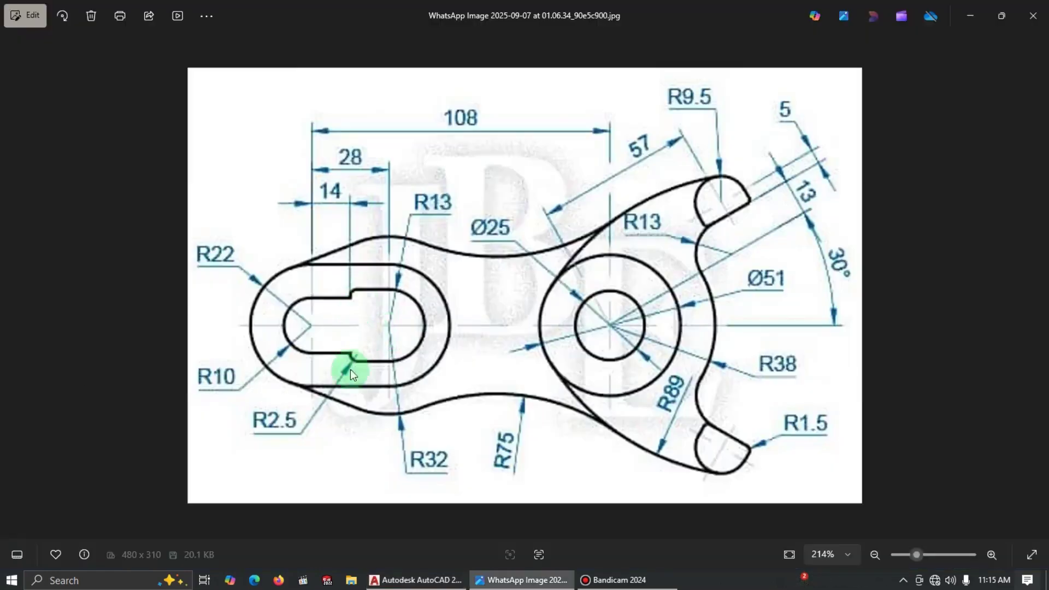
{"action": "key", "text": "alt+Tab"}
{"action": "key", "text": "Escape"}
Step: Set the fillet radius to 2.5 and round the upper corner of the slot's step
{"action": "scroll", "coordinate": [385, 309], "scroll_direction": "up", "scroll_amount": 4}
{"action": "left_click", "coordinate": [267, 57]}
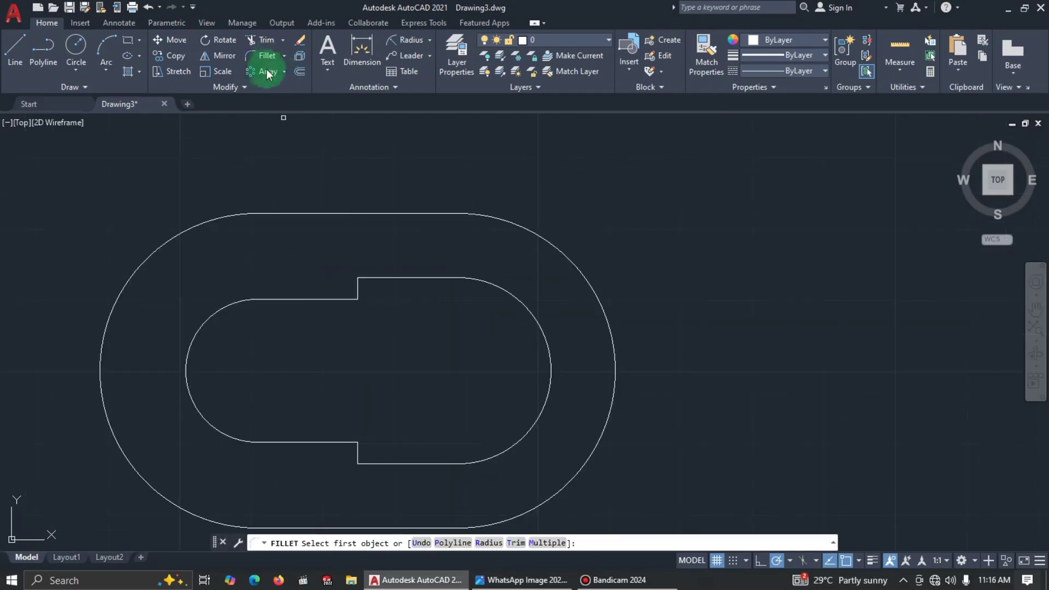
{"action": "left_click", "coordinate": [484, 544]}
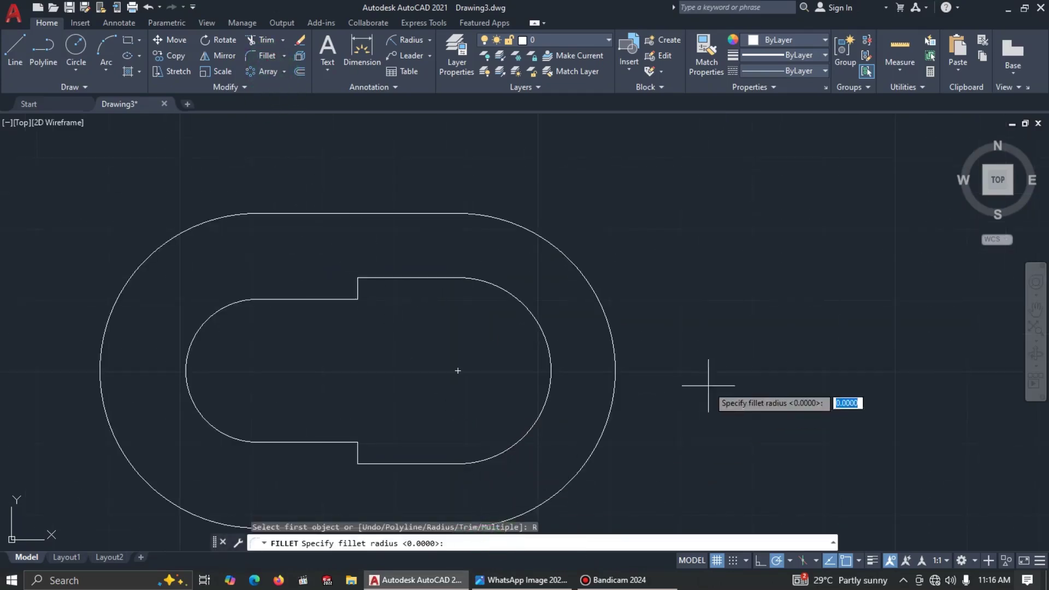
{"action": "type", "text": "2.5"}
{"action": "key", "text": "Return"}
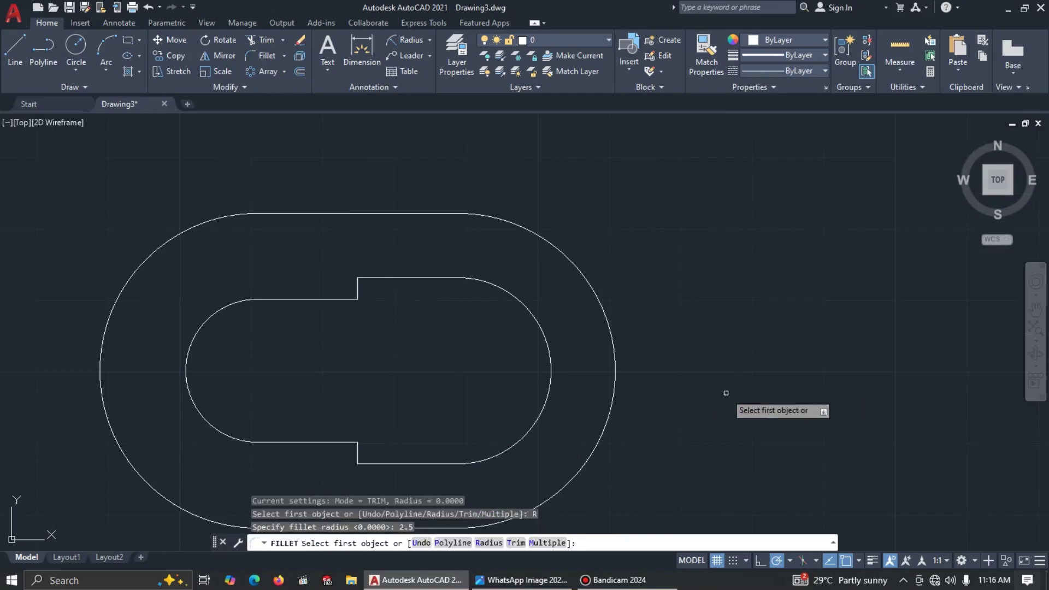
{"action": "scroll", "coordinate": [357, 280], "scroll_direction": "up", "scroll_amount": 4}
{"action": "left_click", "coordinate": [356, 290]}
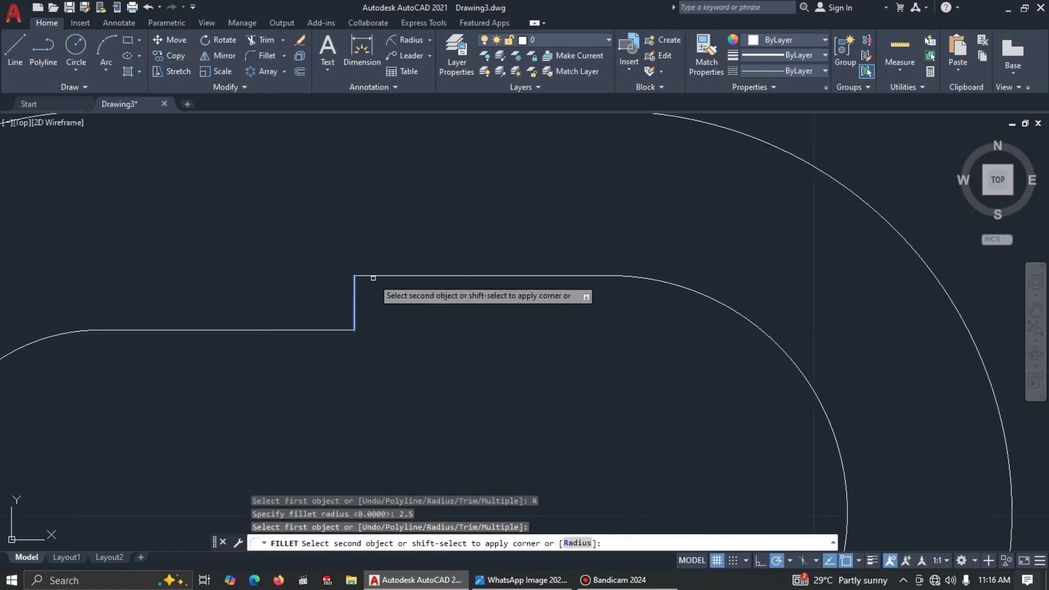
{"action": "left_click", "coordinate": [373, 276]}
{"action": "scroll", "coordinate": [374, 284], "scroll_direction": "down", "scroll_amount": 5}
{"action": "scroll", "coordinate": [384, 397], "scroll_direction": "up", "scroll_amount": 1}
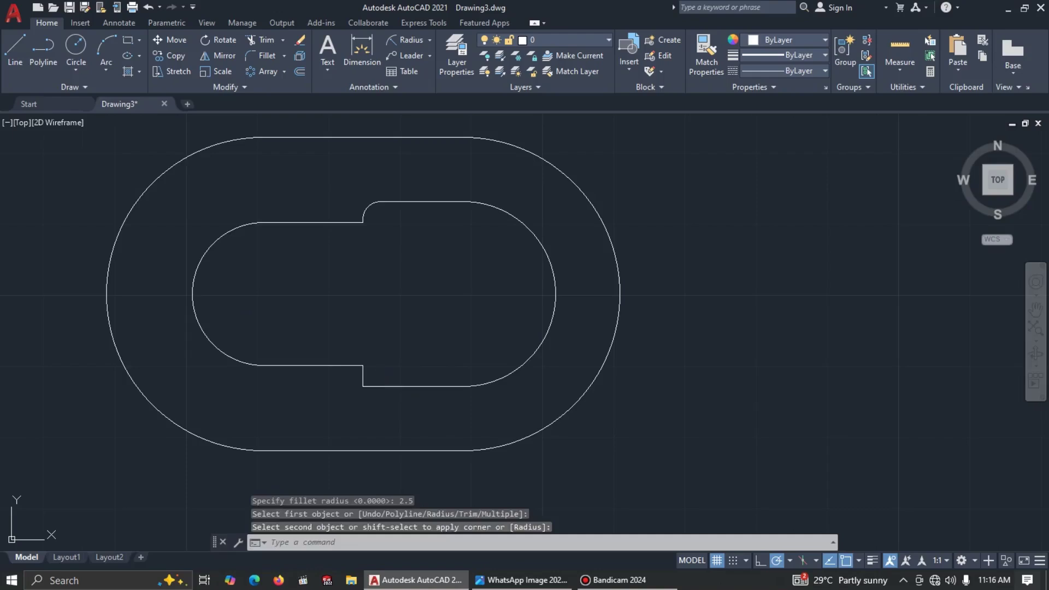
Step: Fillet the lower step corner with the same 2.5 radius and recentre the part
{"action": "key", "text": "Return"}
{"action": "scroll", "coordinate": [377, 397], "scroll_direction": "up", "scroll_amount": 4}
{"action": "left_click", "coordinate": [345, 350]}
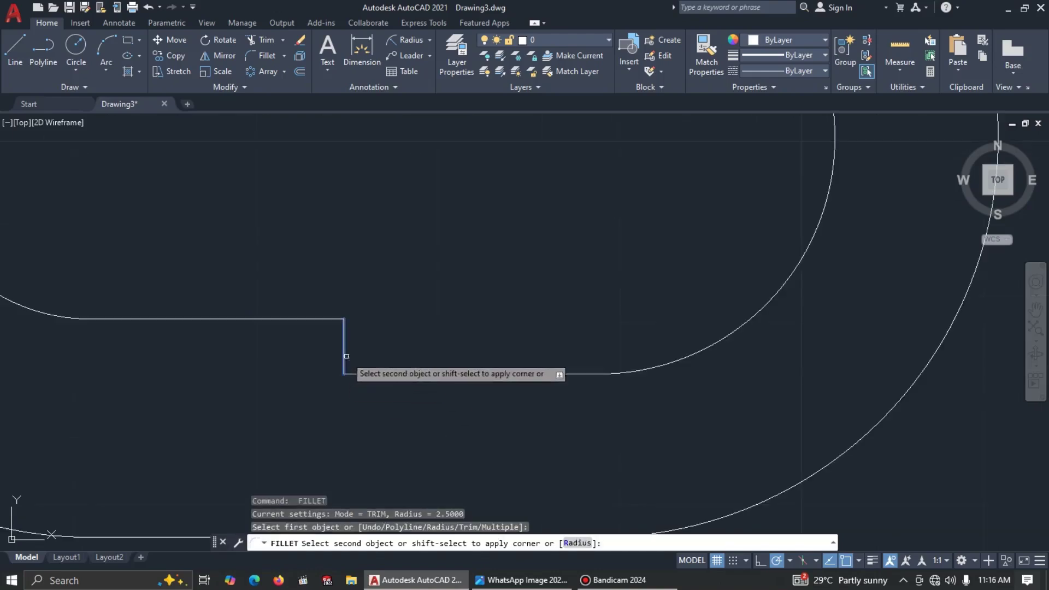
{"action": "left_click", "coordinate": [369, 373]}
{"action": "scroll", "coordinate": [383, 361], "scroll_direction": "down", "scroll_amount": 4}
{"action": "key", "text": "Escape"}
{"action": "middle_click_drag", "start_coordinate": [389, 304], "coordinate": [468, 280]}
{"action": "key", "text": "alt+Tab"}
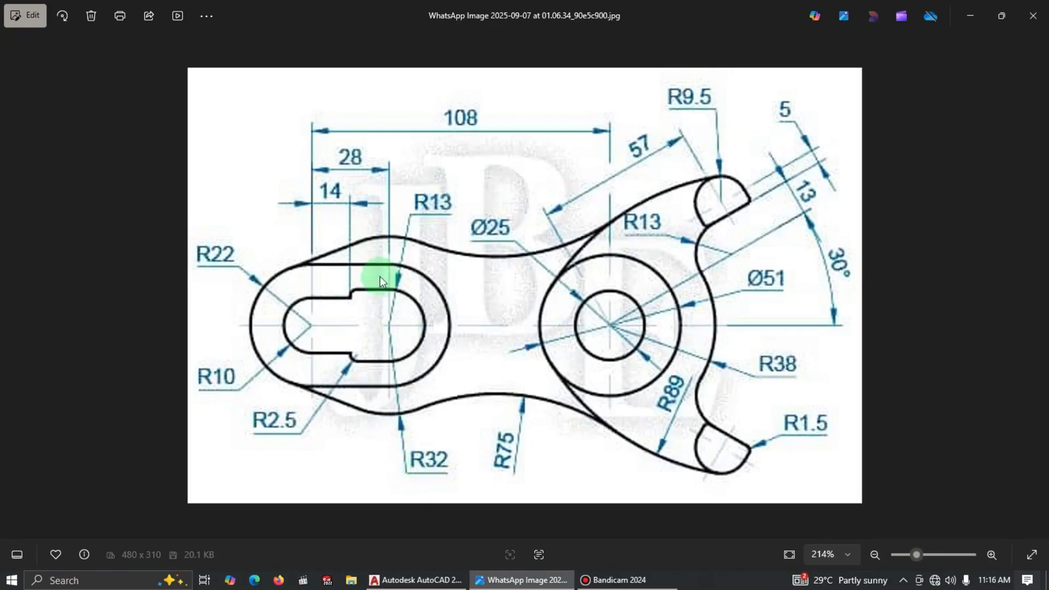
Step: Draw an R32 circle around the centre of the slot's right-hand arc
{"action": "key", "text": "alt+Tab"}
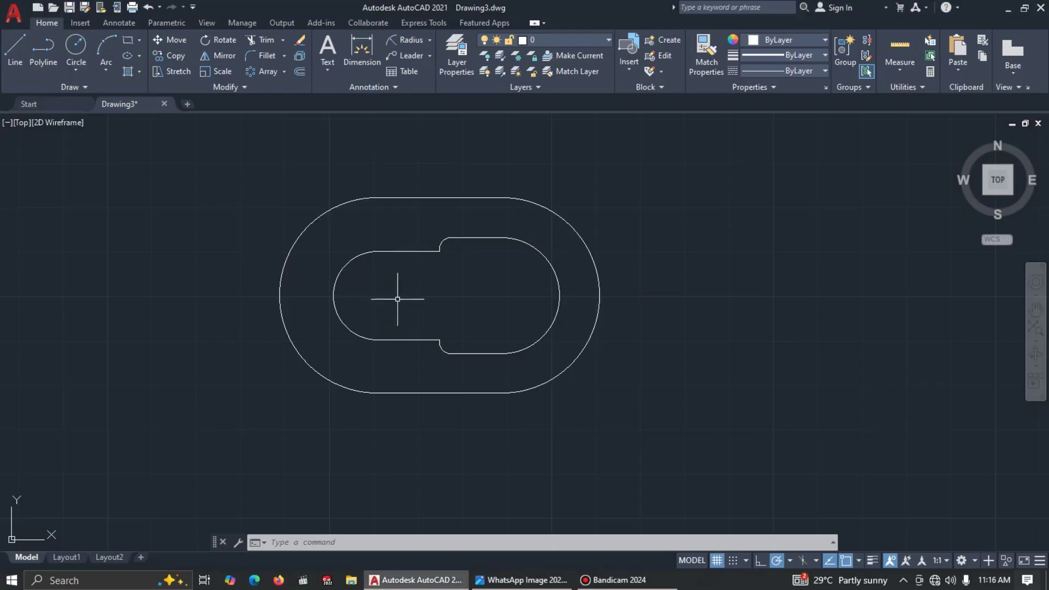
{"action": "left_click", "coordinate": [76, 45]}
{"action": "key", "text": "alt+Tab"}
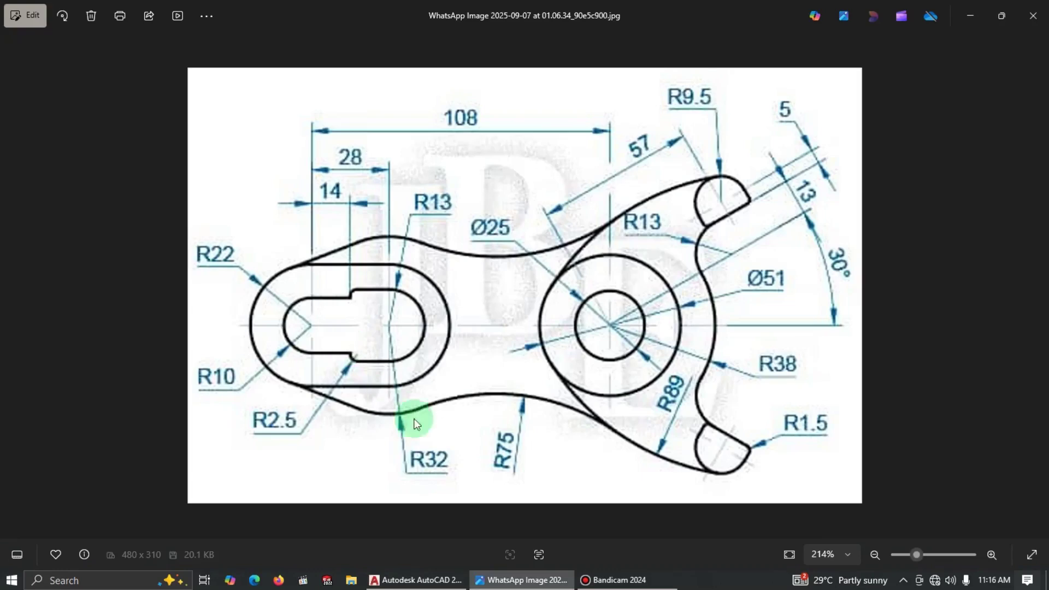
{"action": "key", "text": "alt+Tab"}
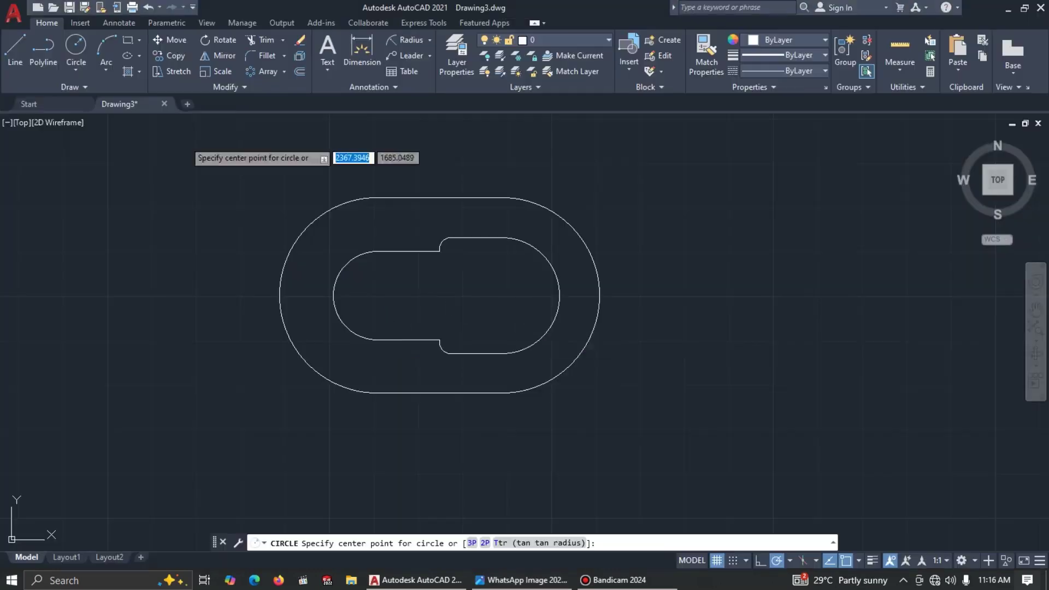
{"action": "left_click", "coordinate": [501, 295]}
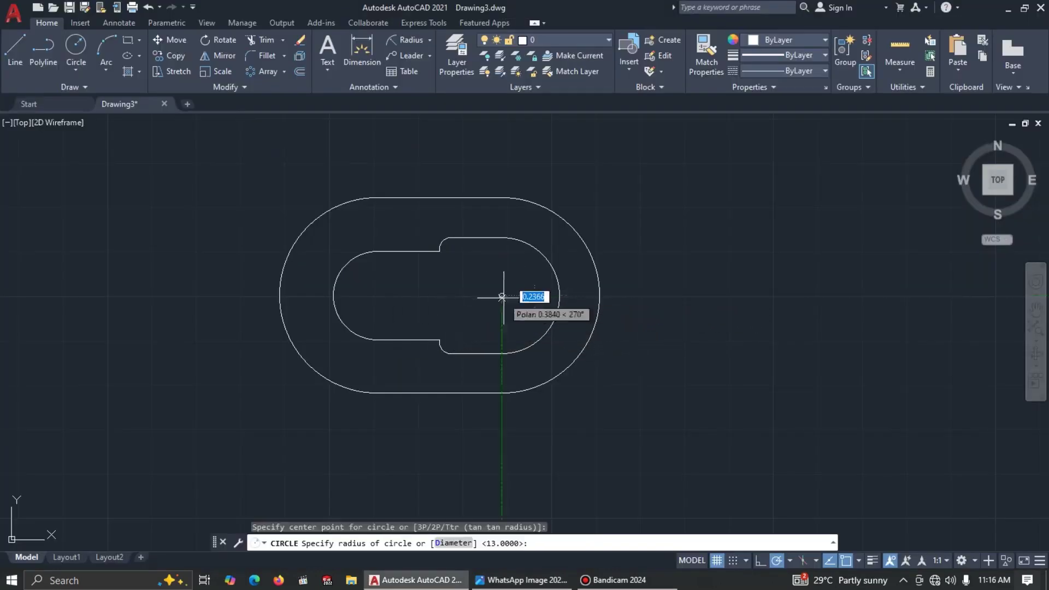
{"action": "type", "text": "32"}
{"action": "key", "text": "Return"}
{"action": "key", "text": "alt+Tab"}
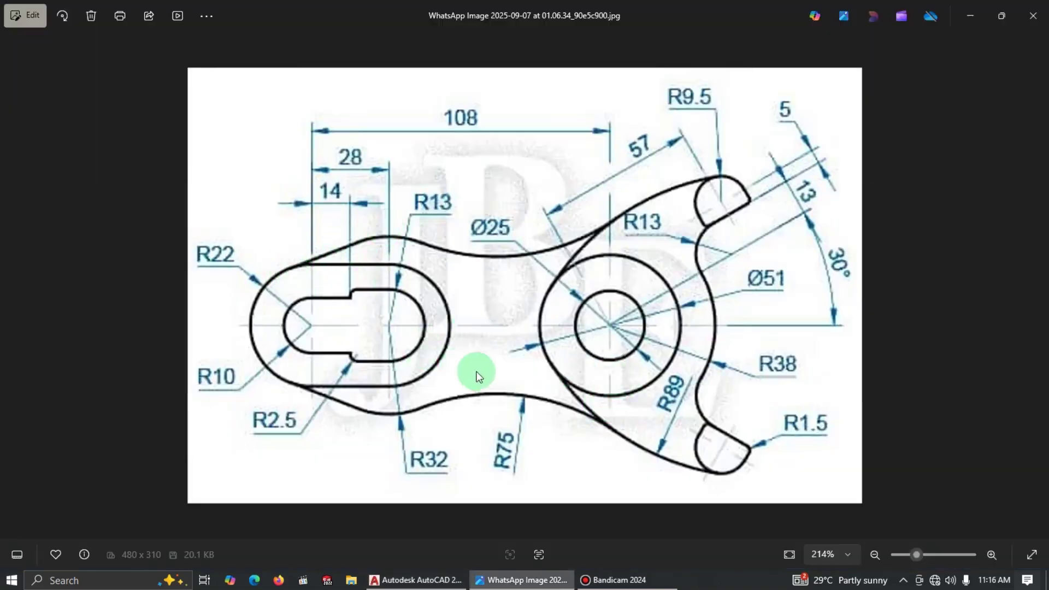
{"action": "key", "text": "alt+Tab"}
Step: Draw a line tangent to the outer outline's left arc and the top of the R32 circle
{"action": "left_click", "coordinate": [15, 49]}
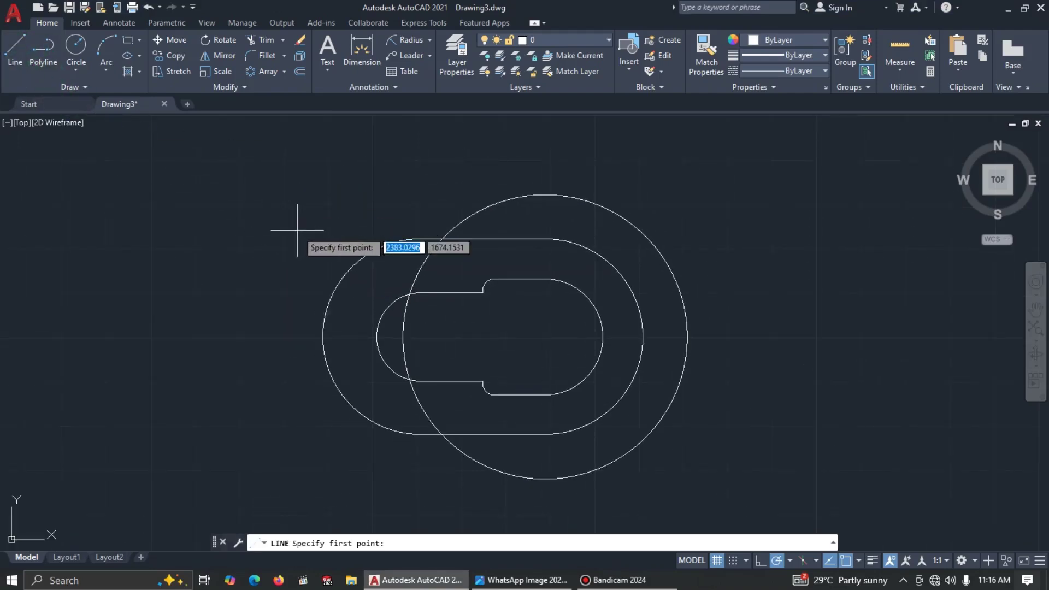
{"action": "right_click", "coordinate": [297, 231], "text": "shift"}
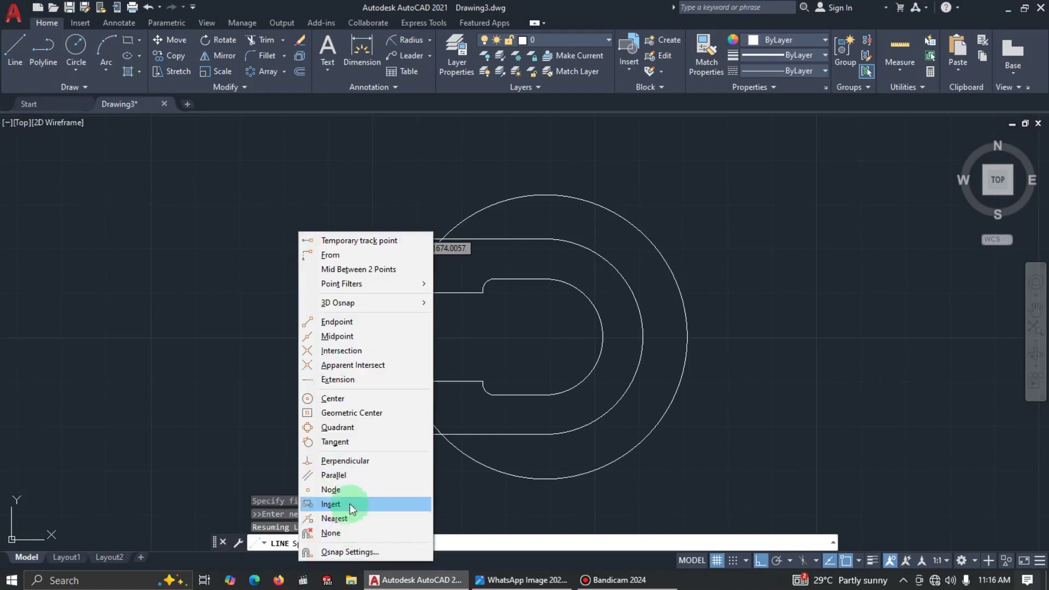
{"action": "left_click", "coordinate": [345, 441]}
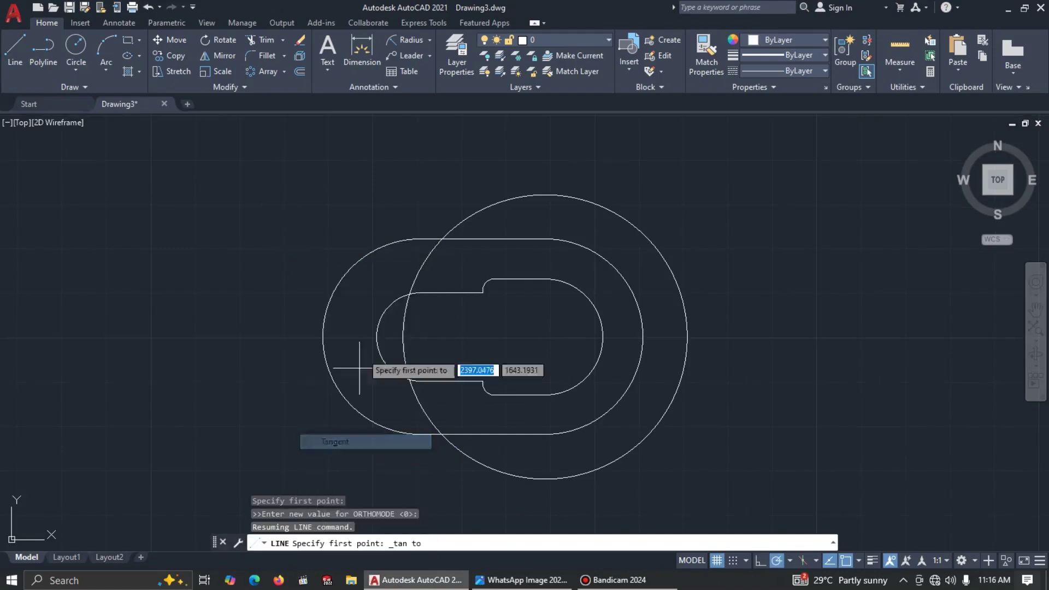
{"action": "left_click", "coordinate": [326, 289]}
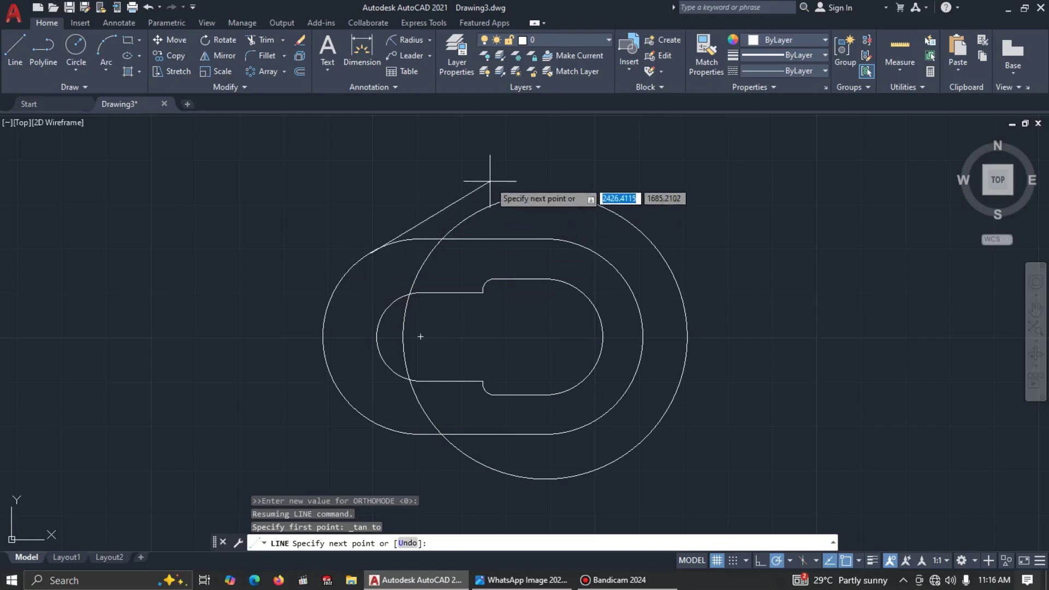
{"action": "key", "text": "F8"}
{"action": "right_click", "coordinate": [504, 168], "text": "shift"}
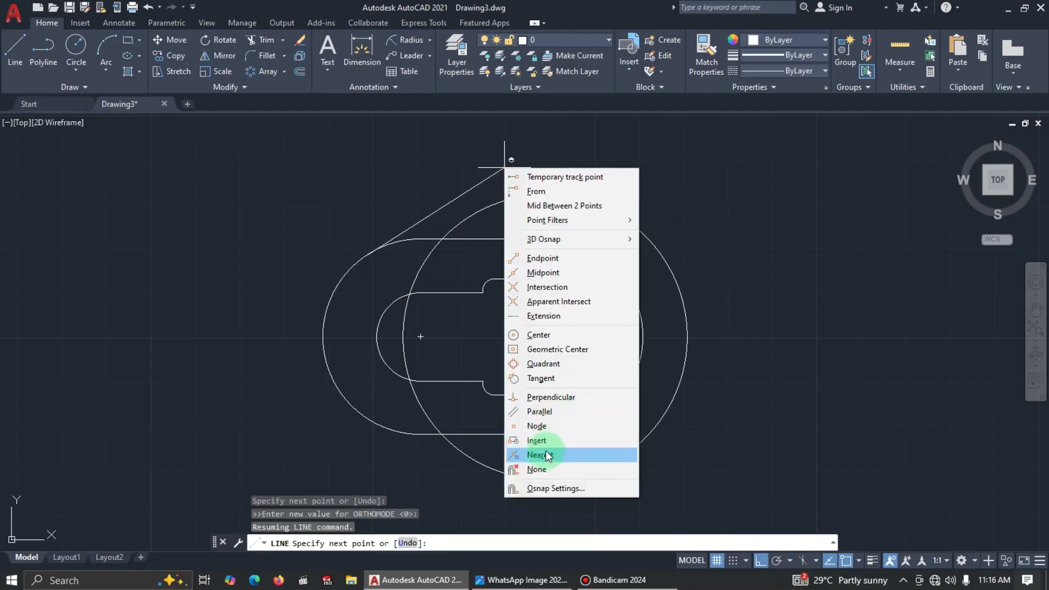
{"action": "left_click", "coordinate": [550, 377]}
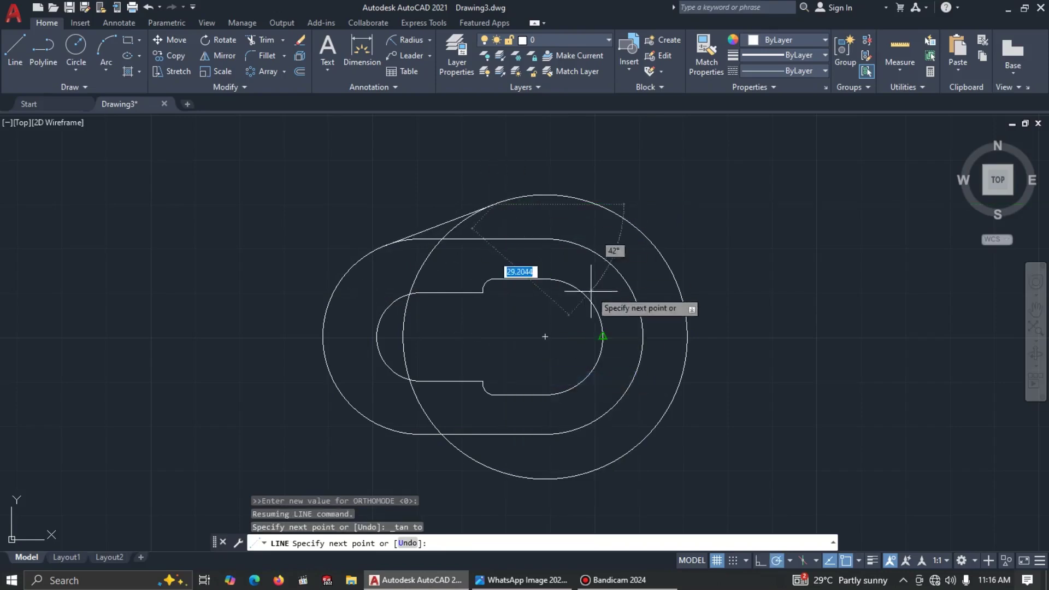
{"action": "key", "text": "Escape"}
{"action": "left_click", "coordinate": [445, 222]}
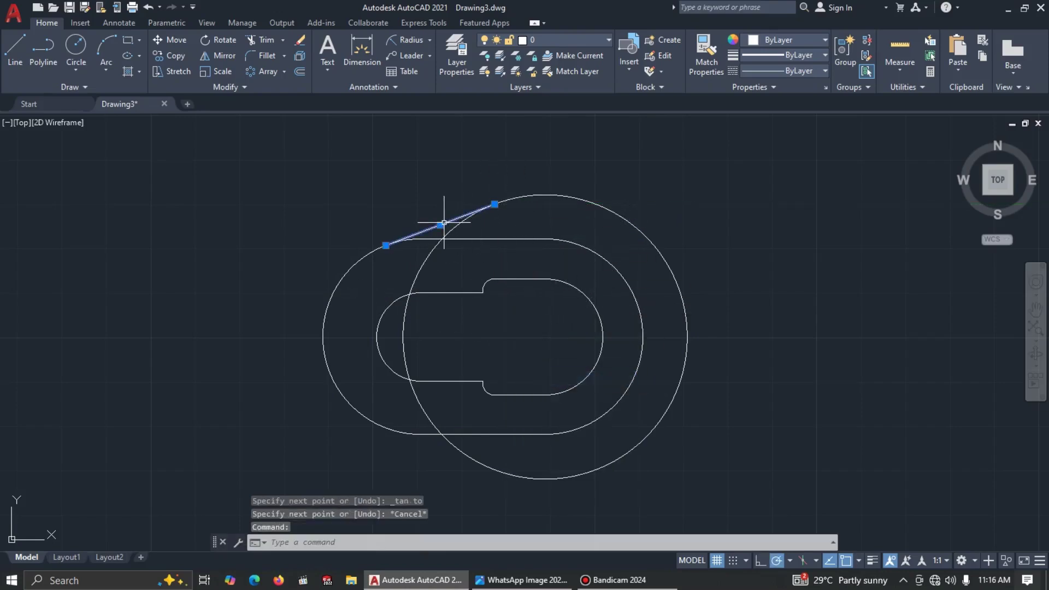
Step: Mirror the upper tangent line about the horizontal slot centreline, keeping the original
{"action": "type", "text": "MI"}
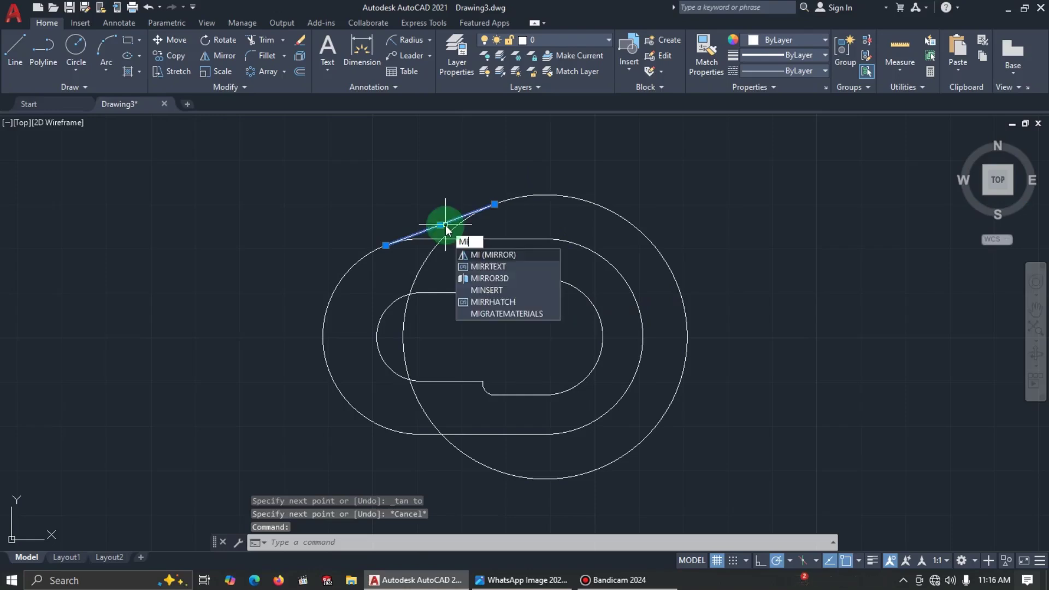
{"action": "key", "text": "Return"}
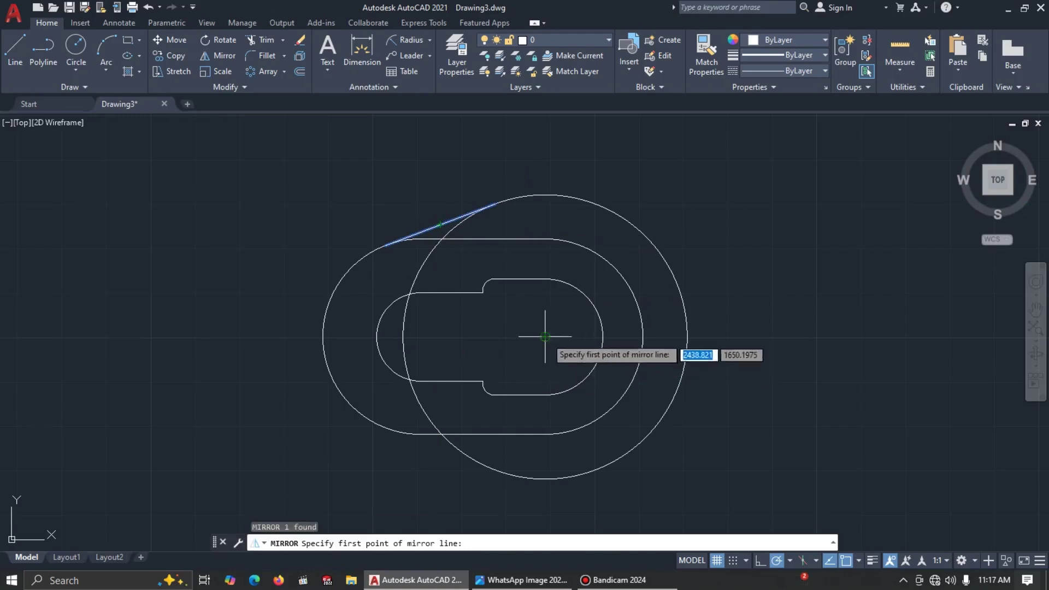
{"action": "left_click", "coordinate": [544, 336]}
{"action": "left_click", "coordinate": [595, 336]}
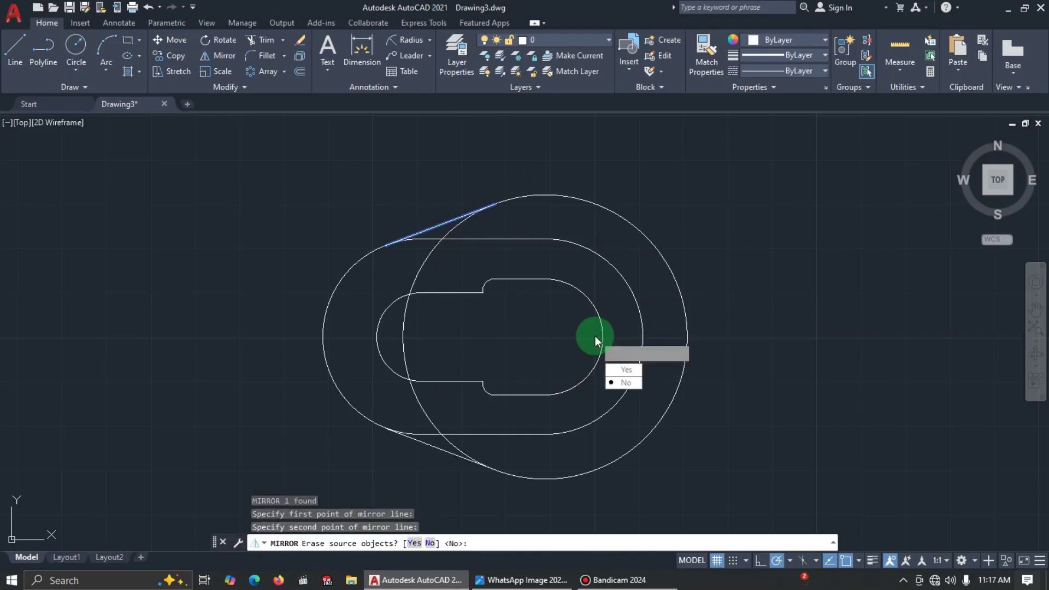
{"action": "left_click", "coordinate": [634, 386]}
Step: Trim the R32 circle's arcs beyond the upper and lower tangent lines
{"action": "type", "text": "tr"}
{"action": "key", "text": "Return"}
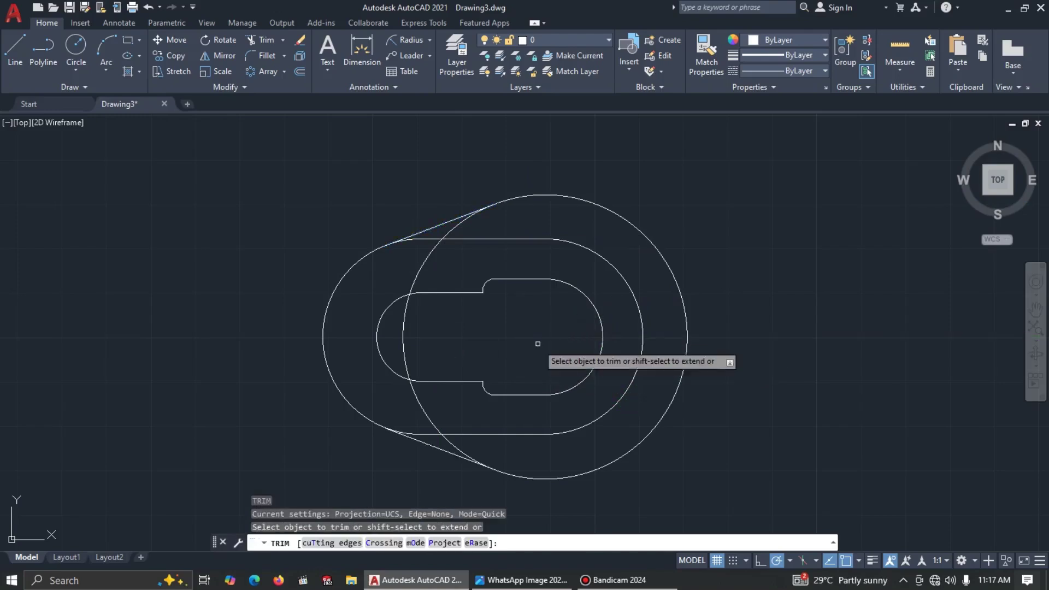
{"action": "left_click", "coordinate": [458, 230]}
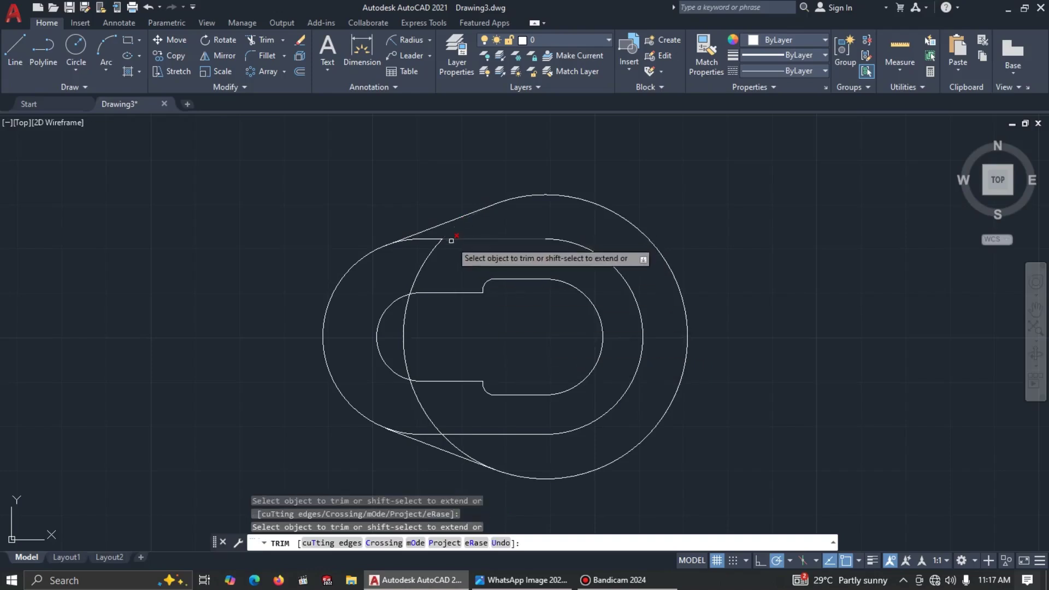
{"action": "left_click", "coordinate": [454, 443]}
{"action": "key", "text": "Escape"}
Step: Delete the circle's leftover inner left arc and bring up the reference drawing
{"action": "left_click", "coordinate": [427, 413]}
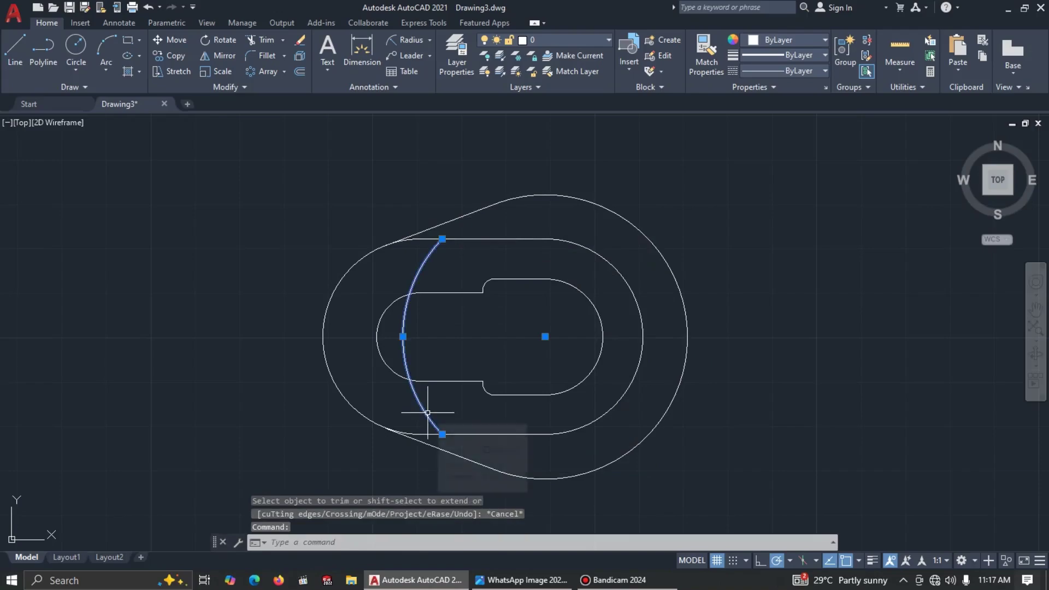
{"action": "key", "text": "Delete"}
{"action": "key", "text": "alt+Tab"}
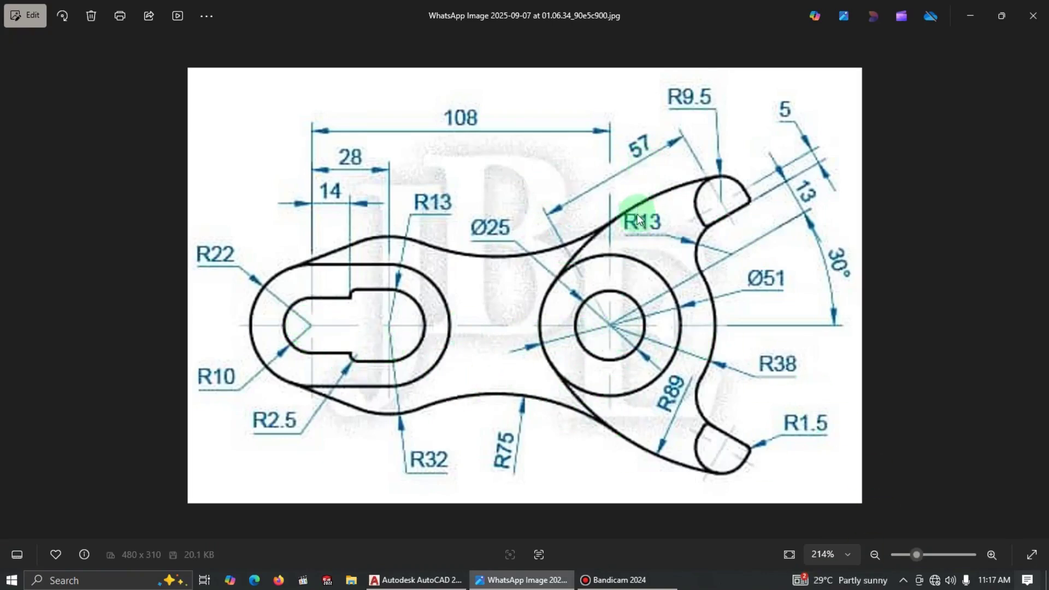
Step: Draw a 108-unit horizontal line rightward from the left slot's centre
{"action": "key", "text": "alt+Tab"}
{"action": "middle_click_drag", "start_coordinate": [631, 322], "coordinate": [474, 296]}
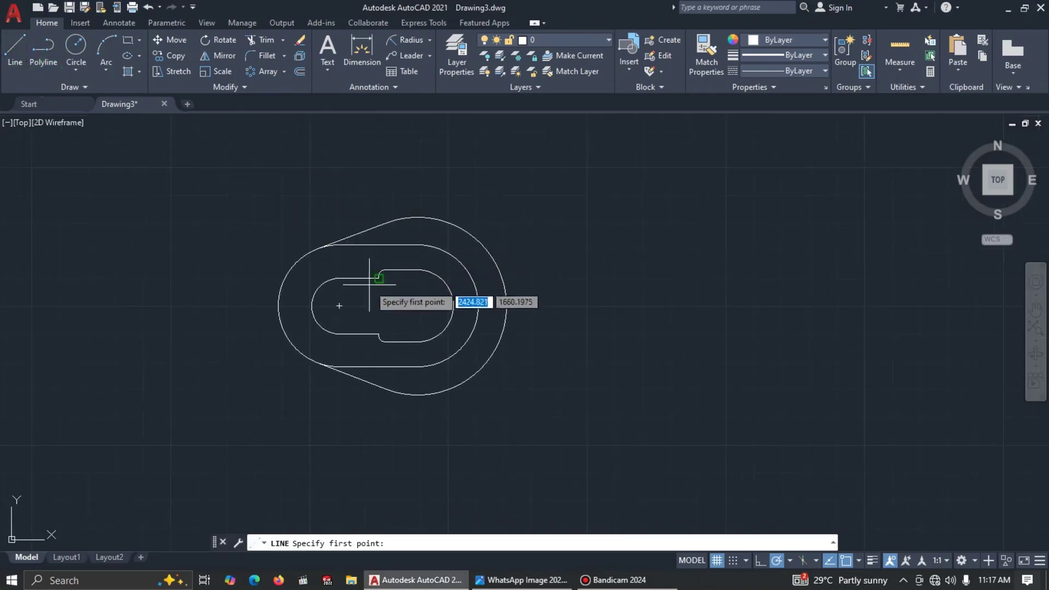
{"action": "key", "text": "alt+Tab"}
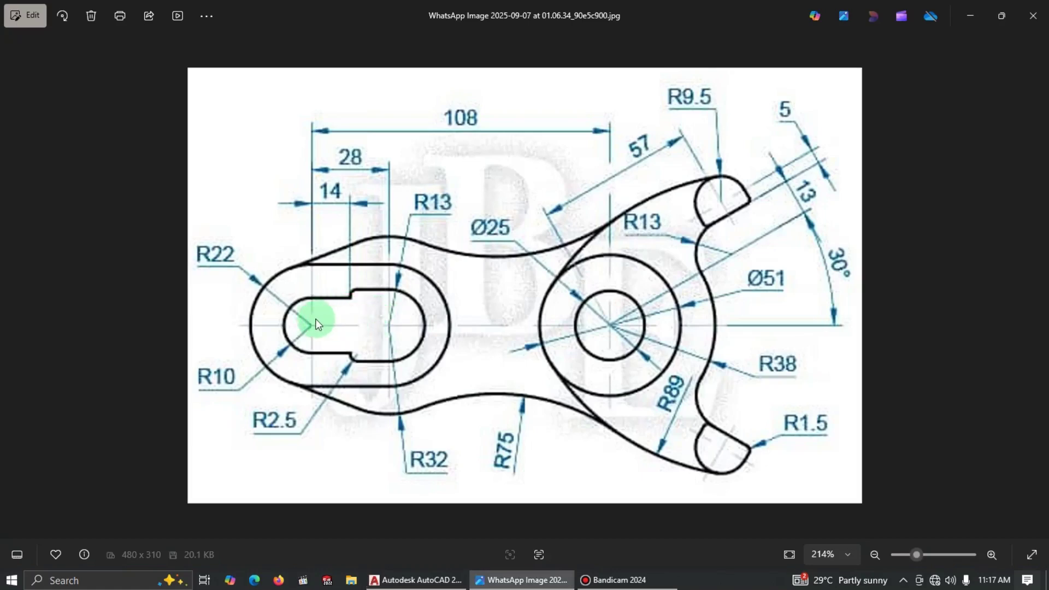
{"action": "key", "text": "alt+Tab"}
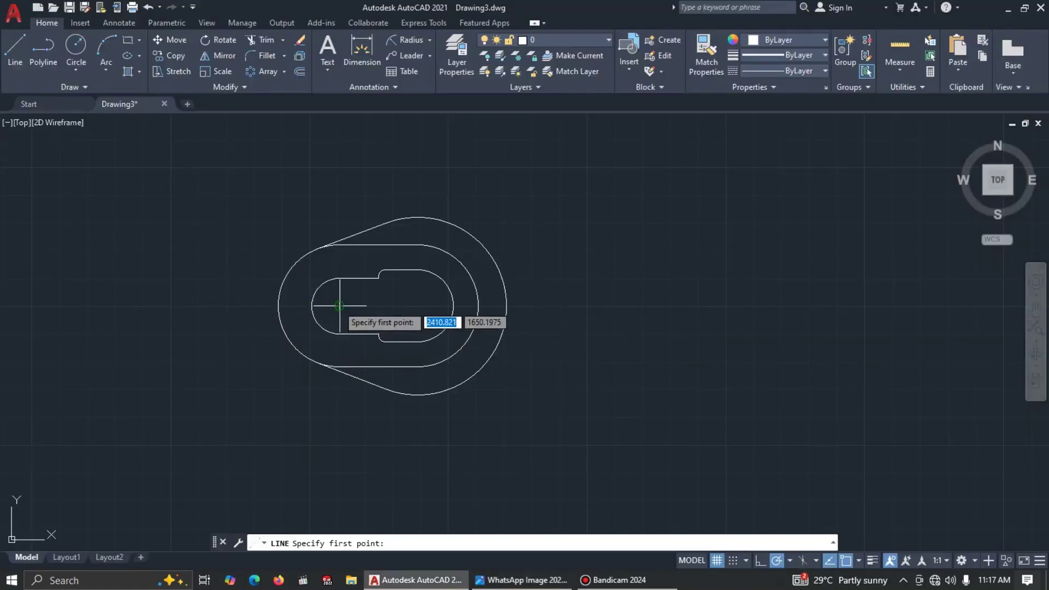
{"action": "left_click", "coordinate": [339, 306]}
{"action": "type", "text": "108"}
{"action": "key", "text": "Return"}
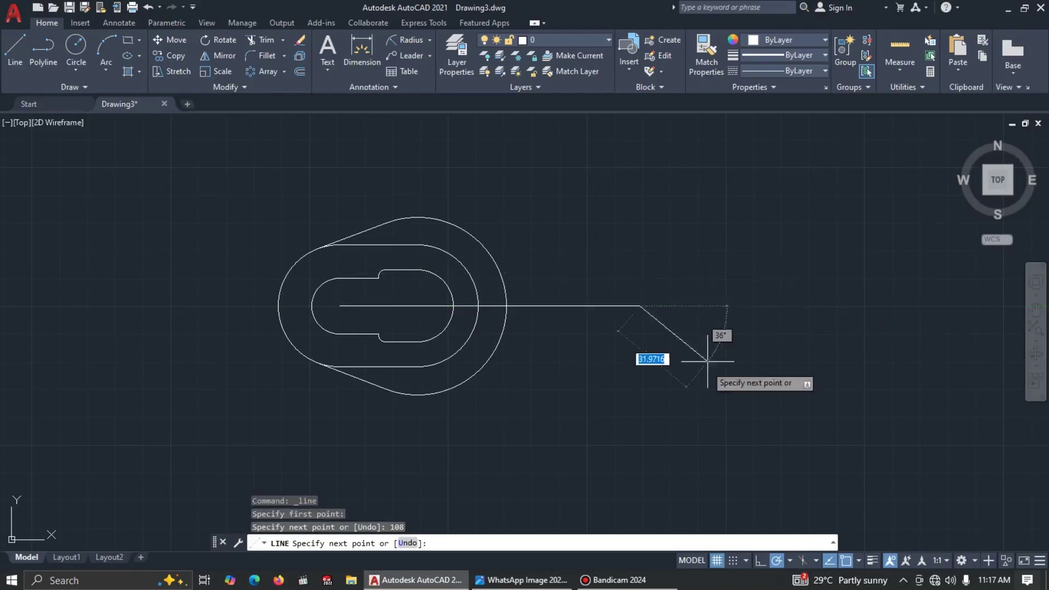
{"action": "key", "text": "Escape"}
{"action": "middle_click_drag", "start_coordinate": [698, 375], "coordinate": [651, 374]}
{"action": "key", "text": "alt+Tab"}
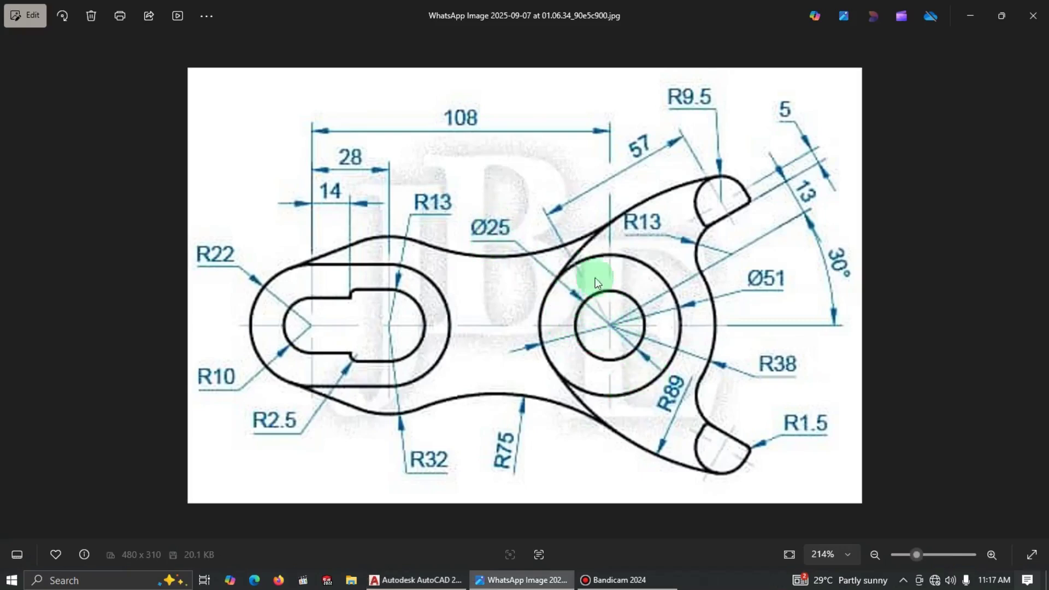
{"action": "key", "text": "alt+Tab"}
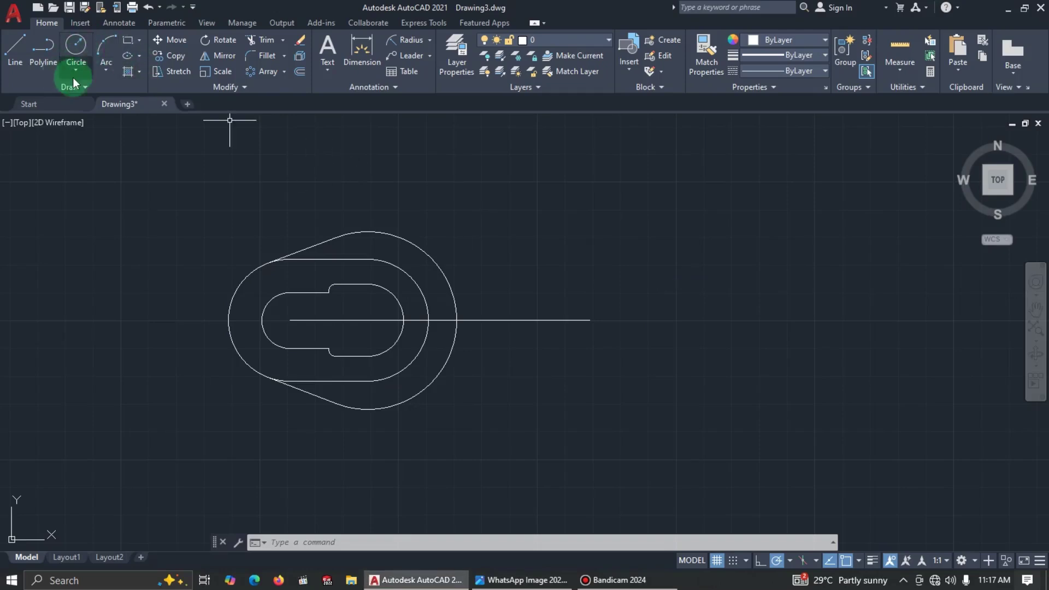
Step: Draw a Ø25 circle centred on the 108 line's right endpoint
{"action": "left_click", "coordinate": [75, 70]}
{"action": "left_click", "coordinate": [106, 121]}
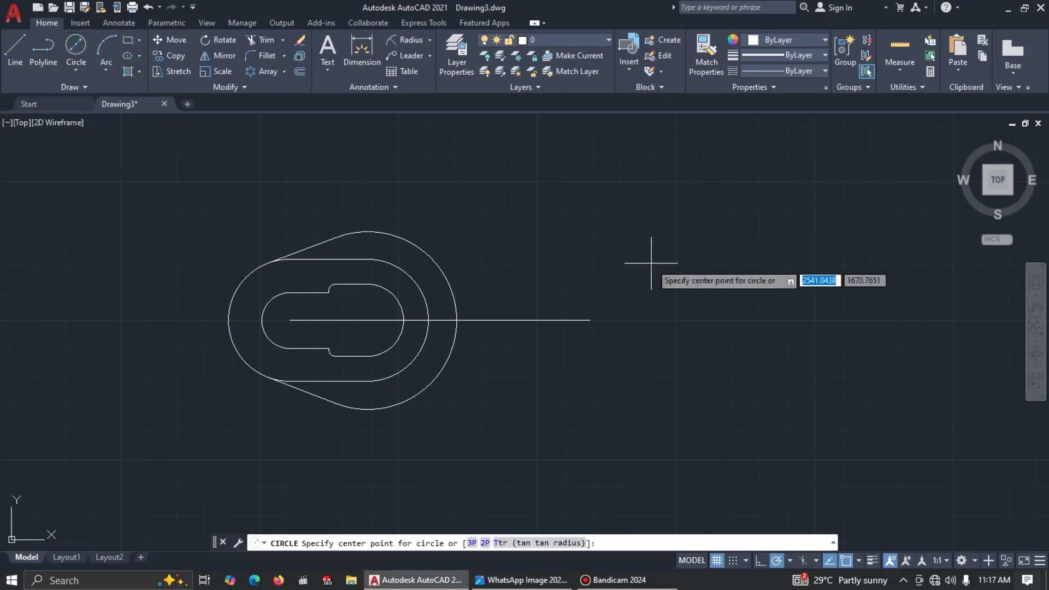
{"action": "left_click", "coordinate": [589, 320]}
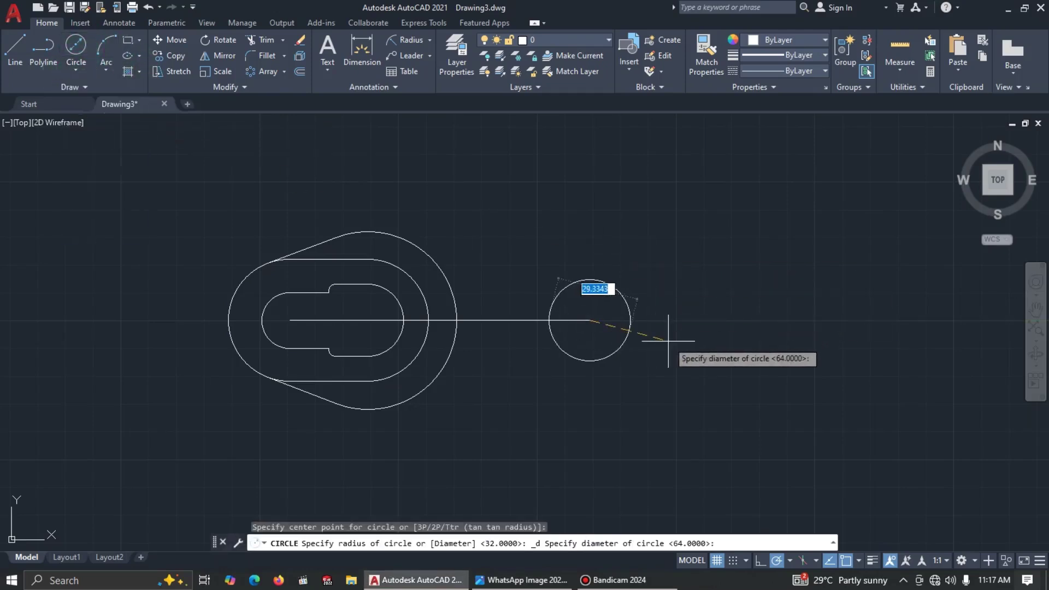
{"action": "type", "text": "25"}
{"action": "key", "text": "Return"}
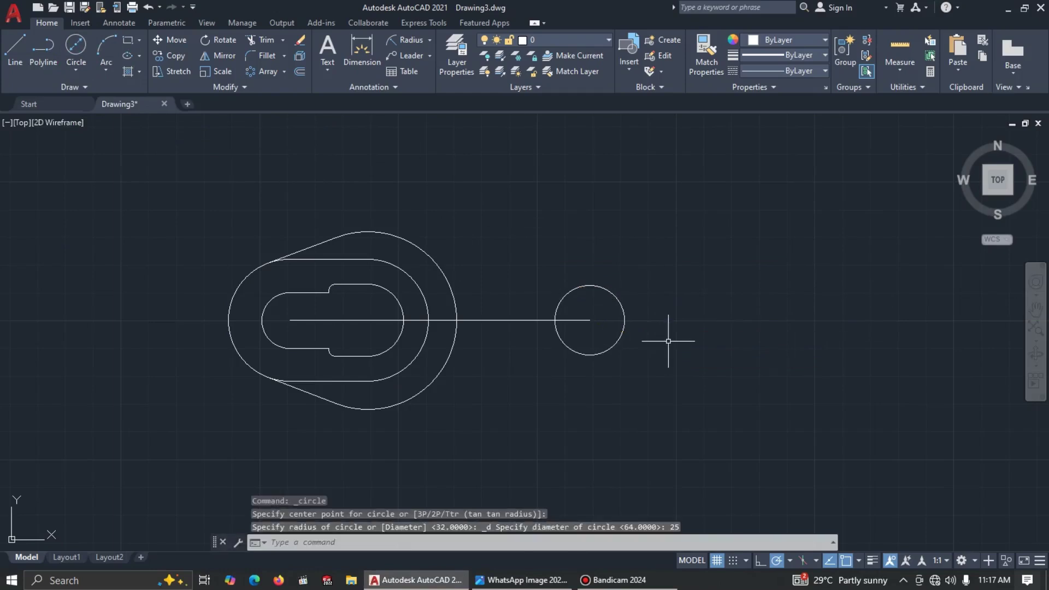
Step: Add a concentric Ø51 circle at the same centre
{"action": "left_click", "coordinate": [76, 45]}
{"action": "left_click", "coordinate": [589, 320]}
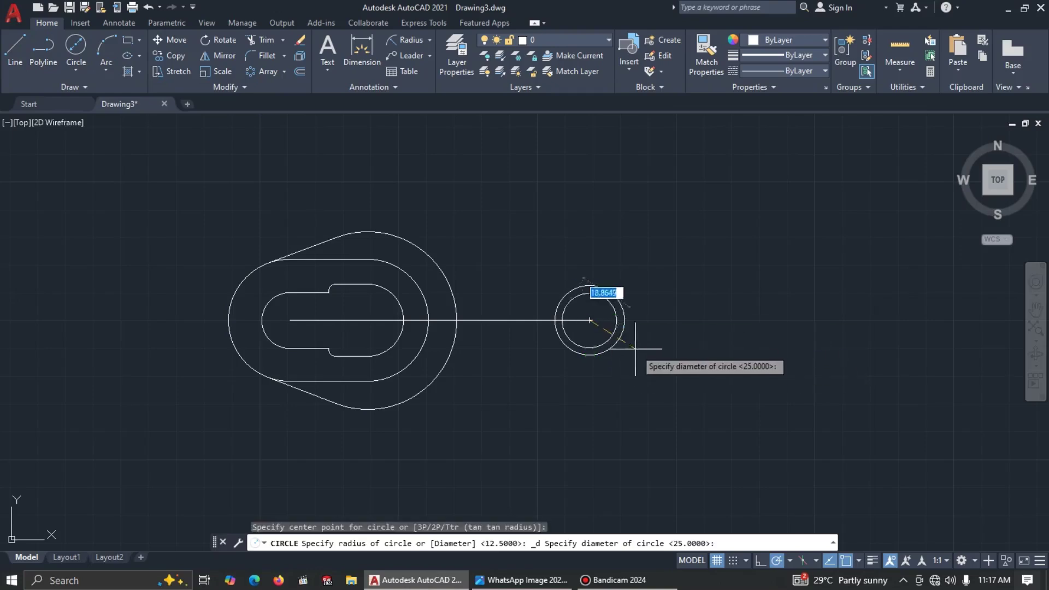
{"action": "type", "text": "51"}
{"action": "key", "text": "Return"}
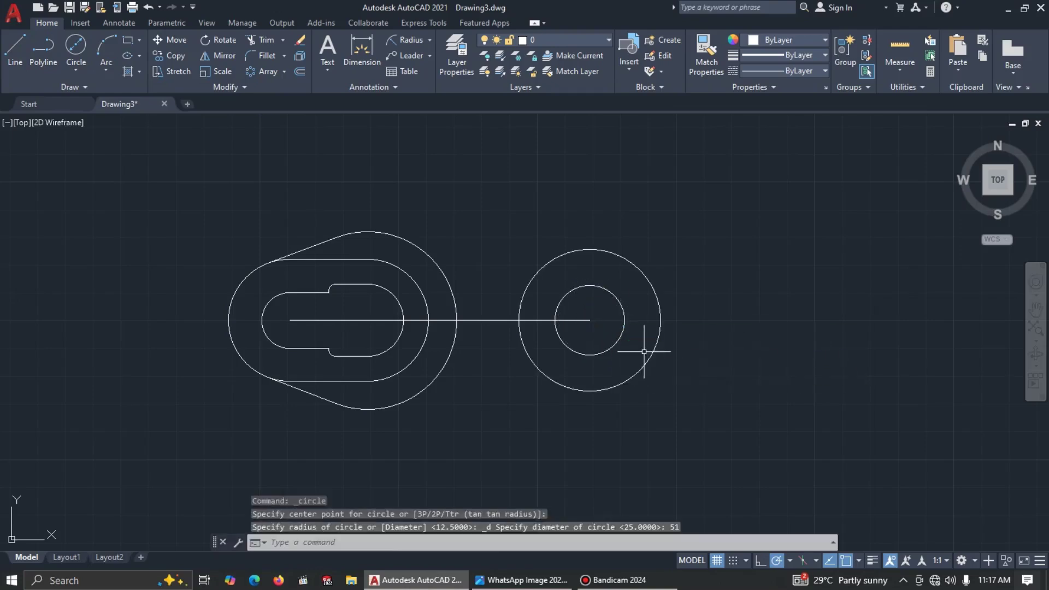
{"action": "key", "text": "alt+Tab"}
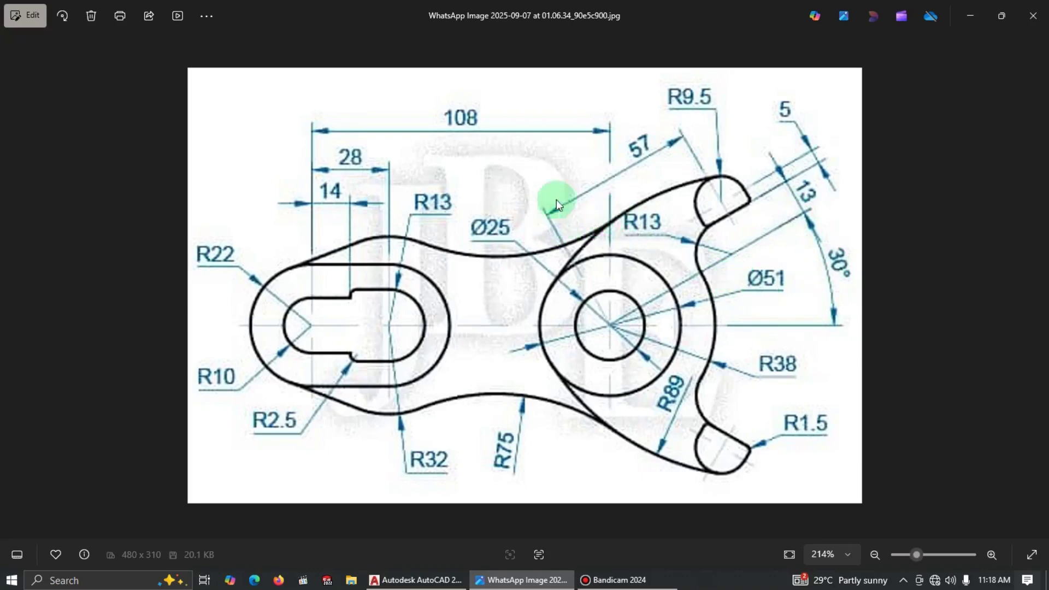
Step: Return to Drawing3 in AutoCAD after reviewing the angled-arm dimensions
{"action": "key", "text": "alt+Tab"}
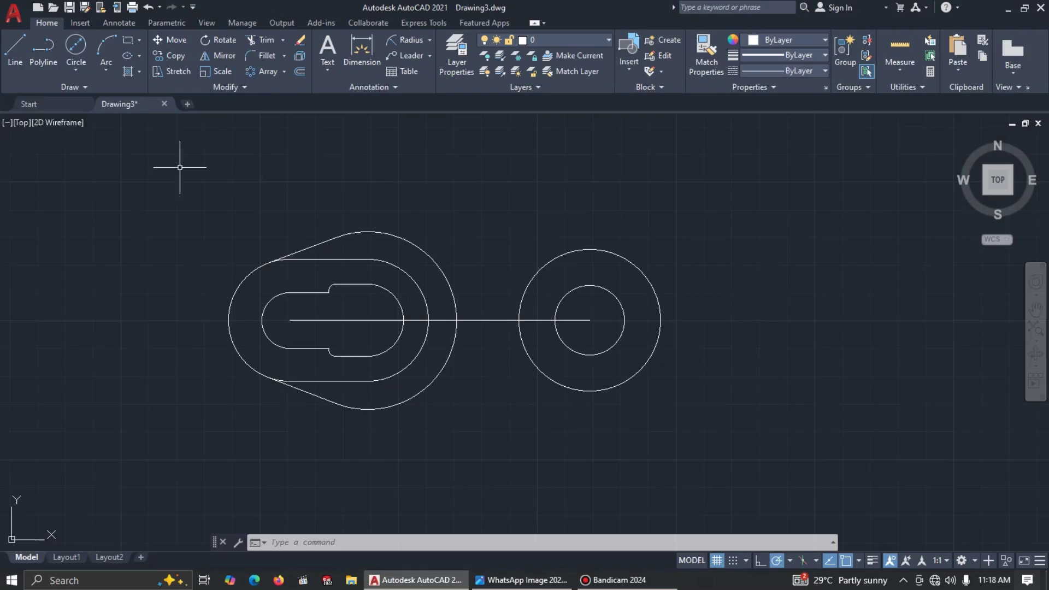
Step: Draw a 57-unit line at 30° up-right from the Ø25/Ø51 circles' centre
{"action": "left_click", "coordinate": [19, 48]}
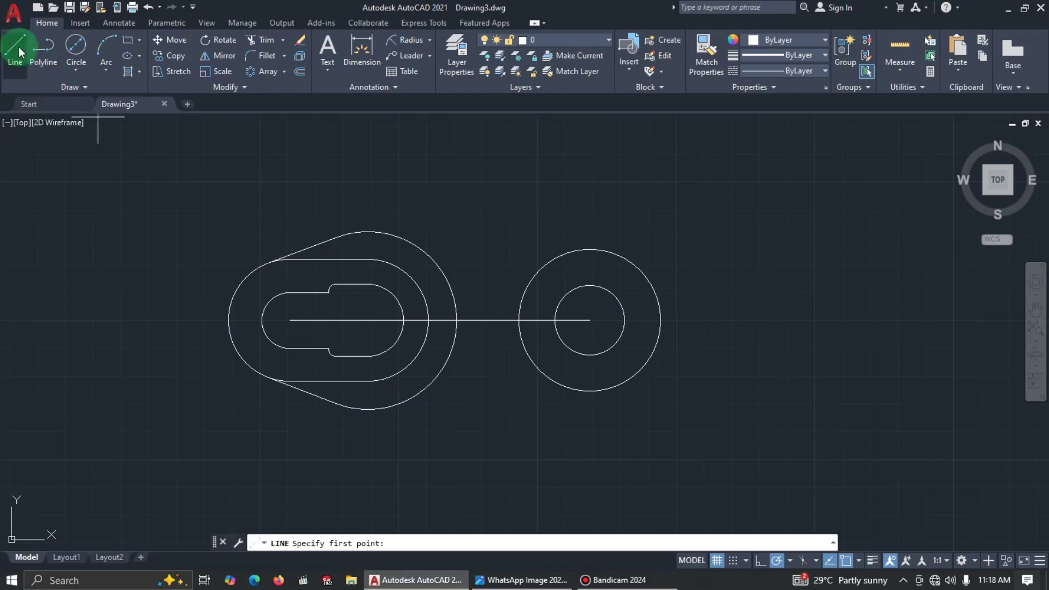
{"action": "left_click", "coordinate": [589, 320]}
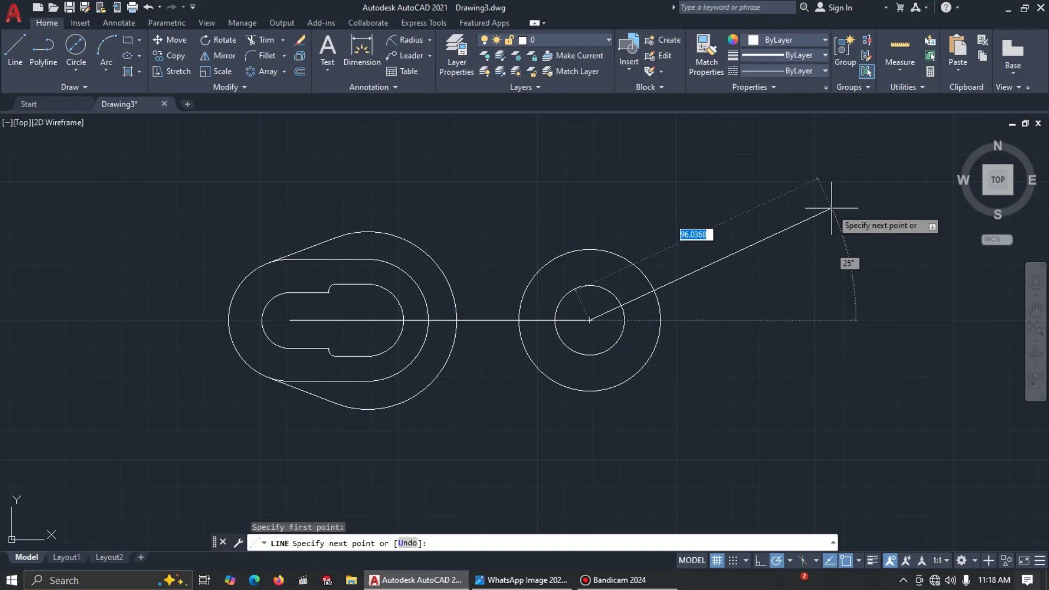
{"action": "type", "text": "<"}
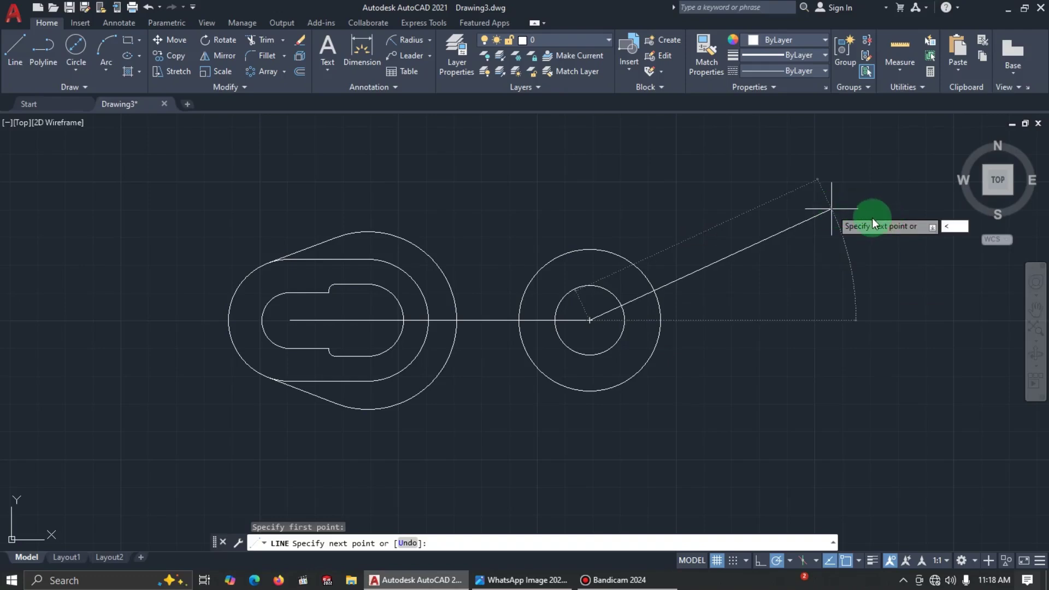
{"action": "type", "text": "30"}
{"action": "key", "text": "Return"}
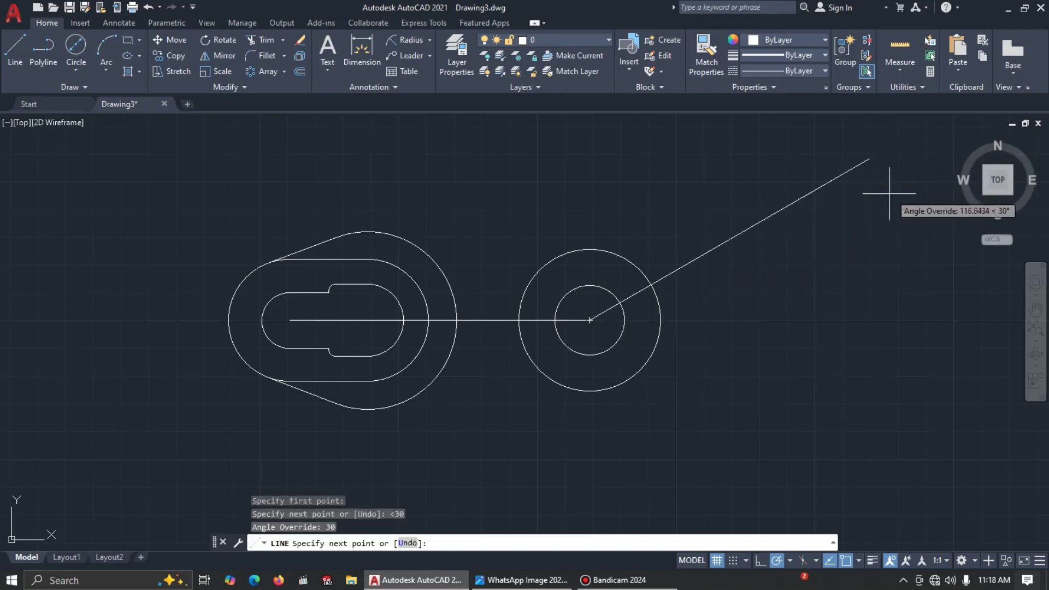
{"action": "key", "text": "alt+Tab"}
{"action": "key", "text": "alt+Tab"}
{"action": "type", "text": "57"}
{"action": "key", "text": "Return"}
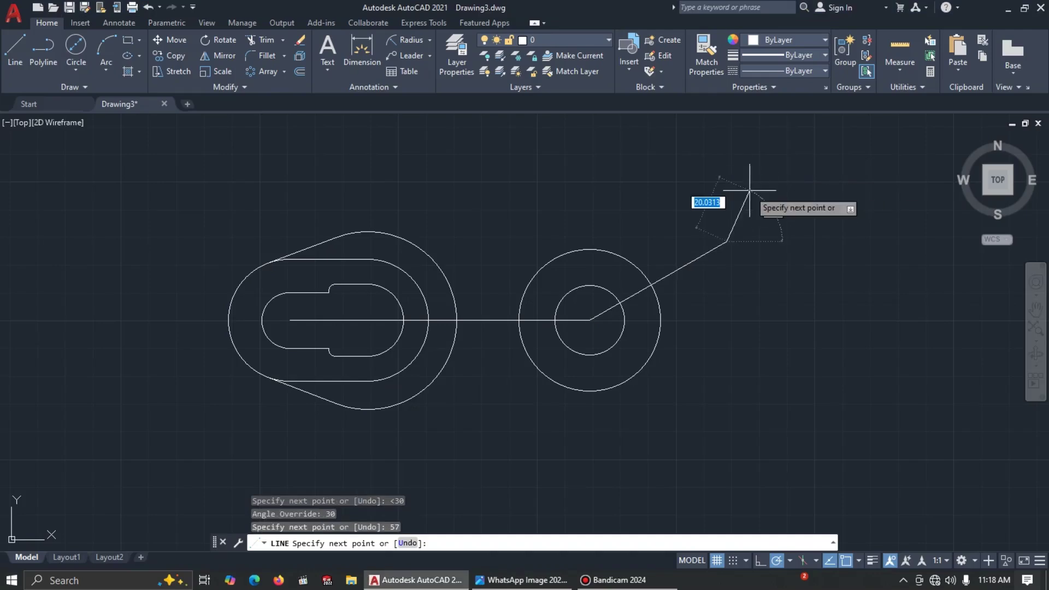
{"action": "key", "text": "Escape"}
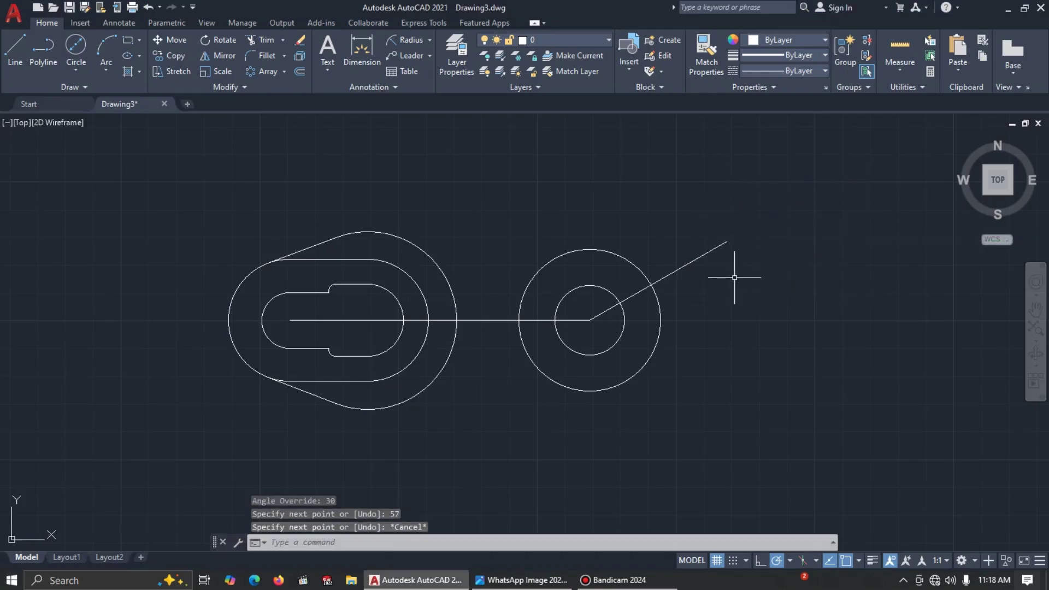
{"action": "key", "text": "alt+Tab"}
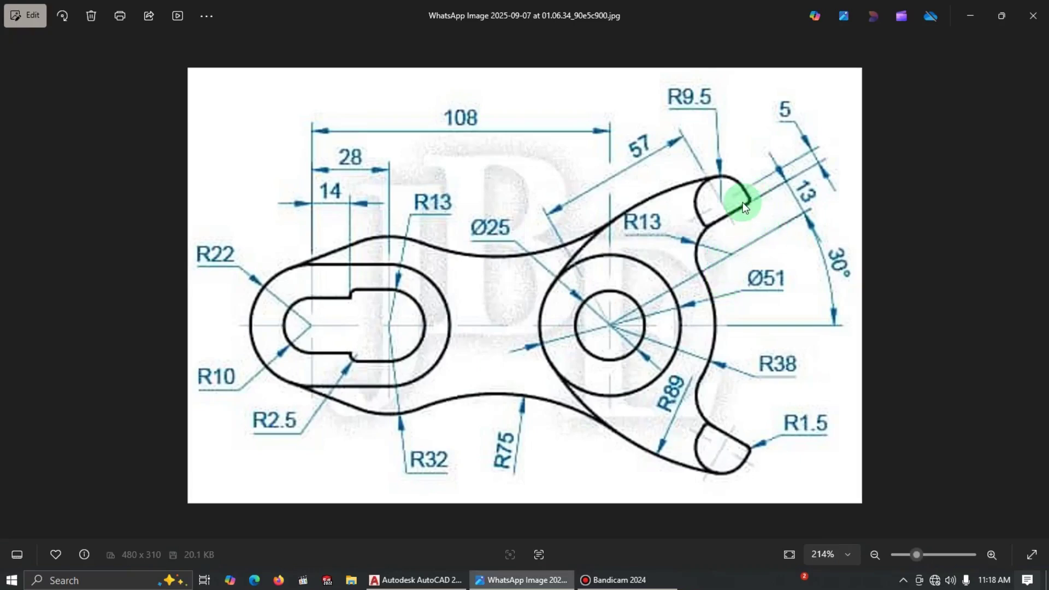
{"action": "key", "text": "alt+Tab"}
Step: Offset the 30° arm line 13 units to its upper-left side
{"action": "left_click", "coordinate": [689, 262]}
{"action": "left_click", "coordinate": [537, 122]}
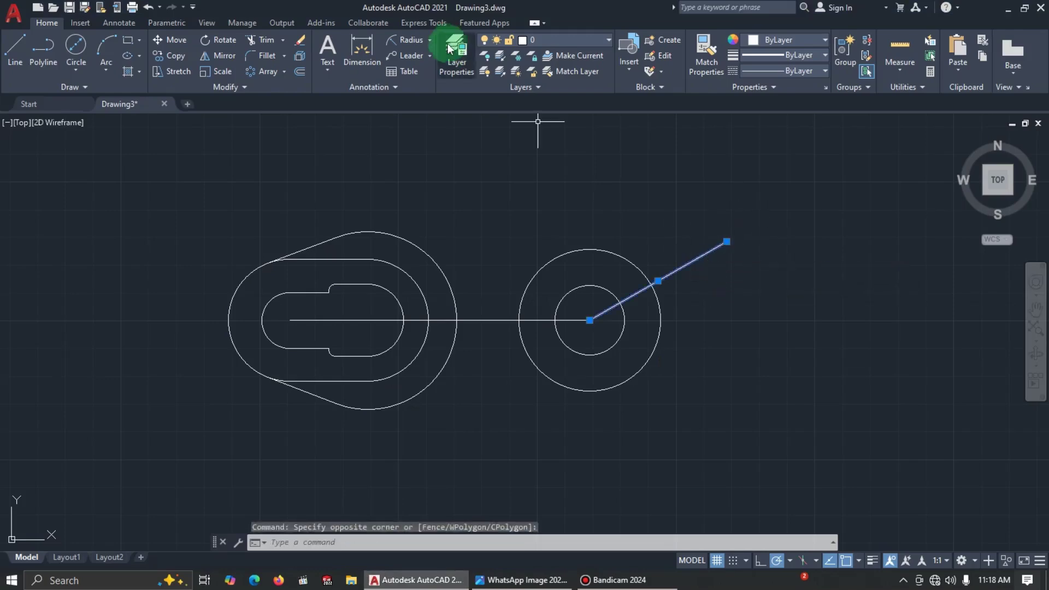
{"action": "left_click", "coordinate": [299, 72]}
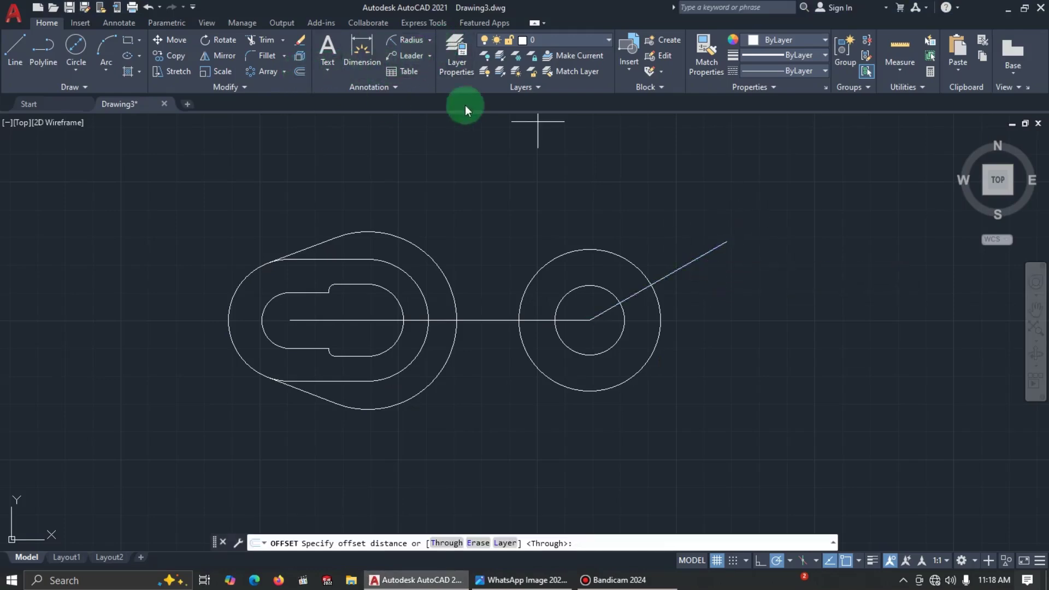
{"action": "key", "text": "Return"}
{"action": "left_click", "coordinate": [683, 267]}
{"action": "left_click", "coordinate": [637, 163]}
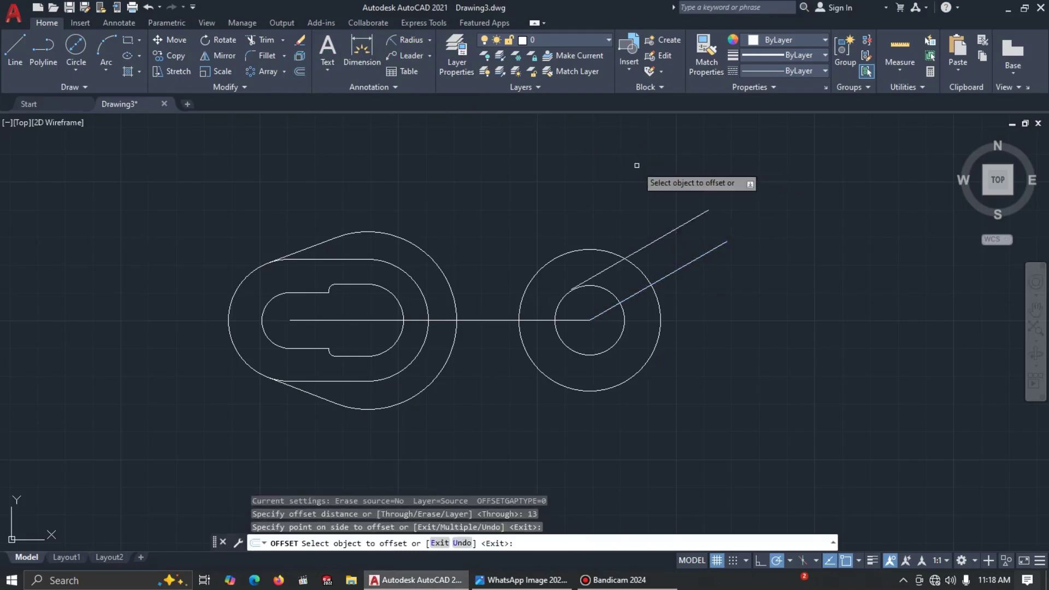
{"action": "key", "text": "alt+Tab"}
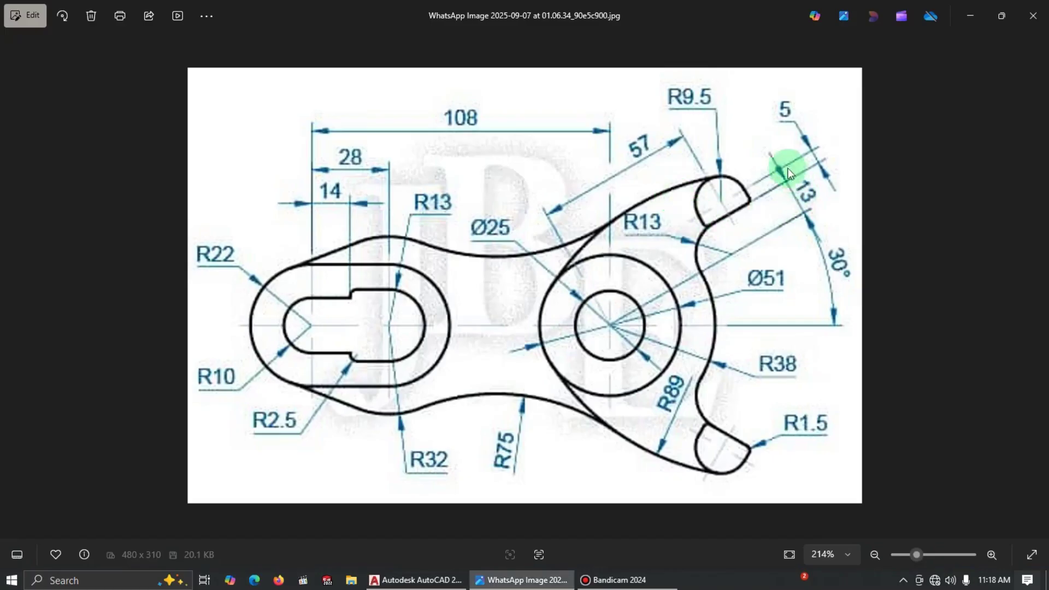
{"action": "key", "text": "alt+Tab"}
{"action": "left_click", "coordinate": [686, 223]}
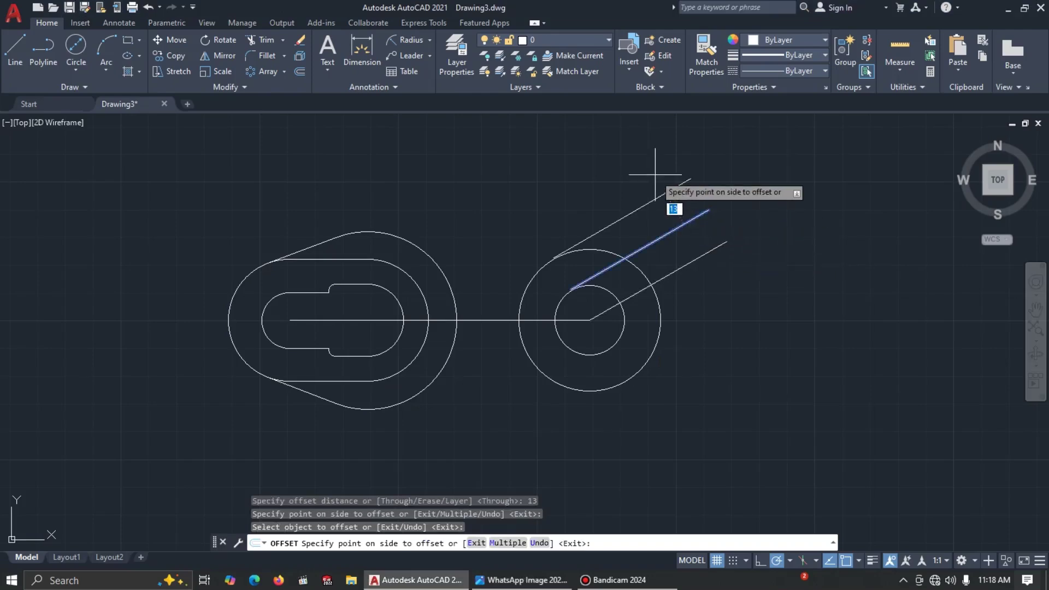